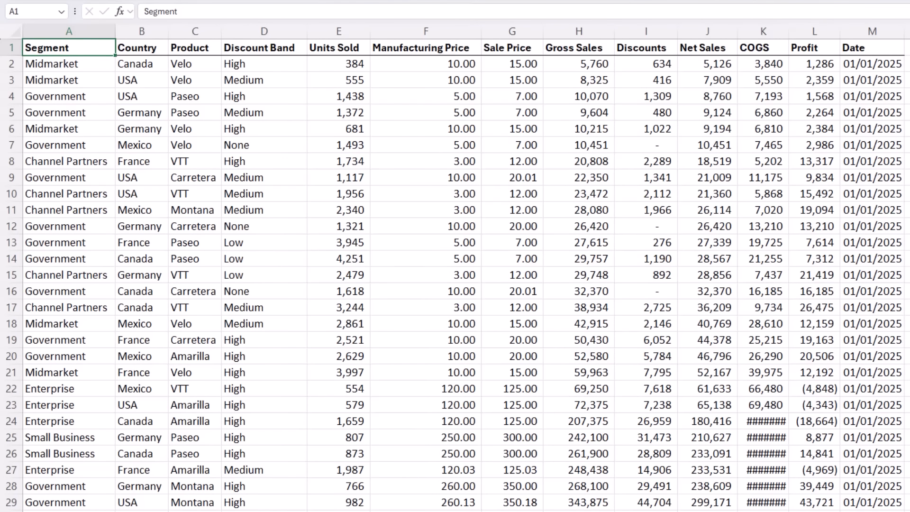
# Step: Convert the range A1:M456 to a table with headers and summarise it with a PivotTable on a new worksheet
pyautogui.hotkey('ctrl', 't')
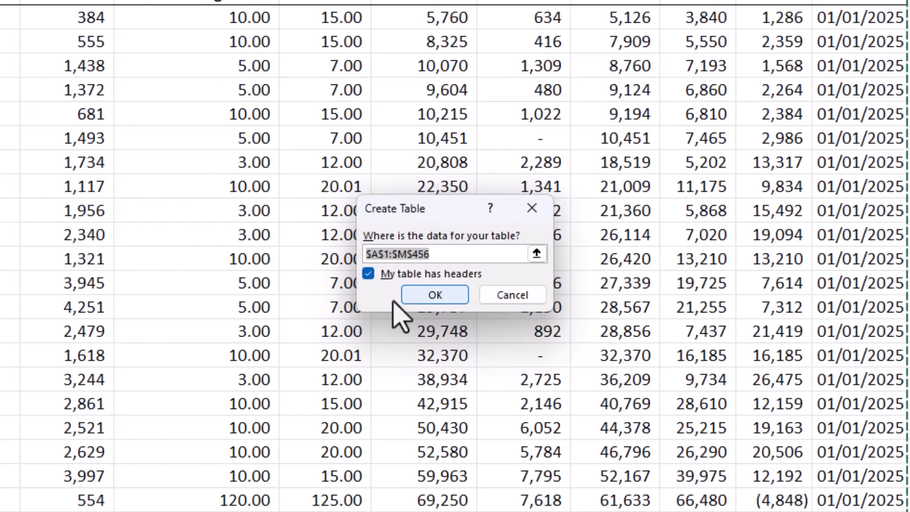
pyautogui.click(411, 298)
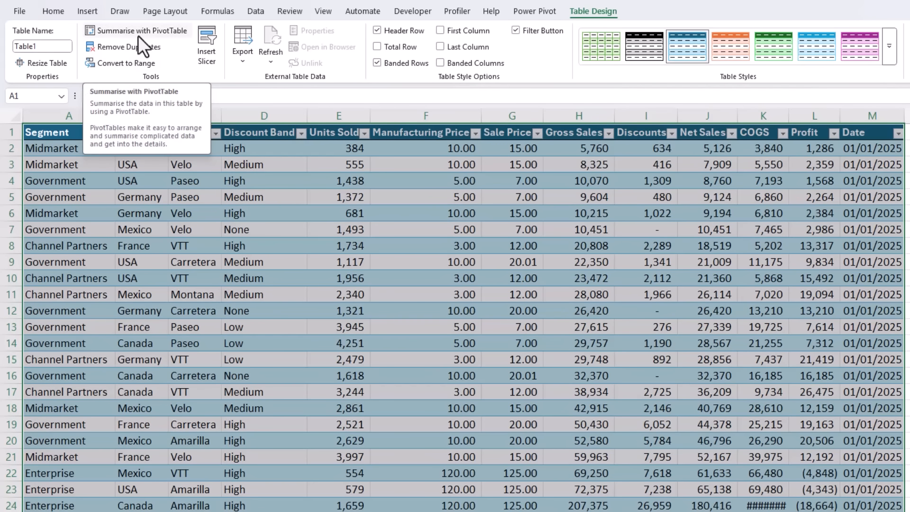
pyautogui.click(138, 36)
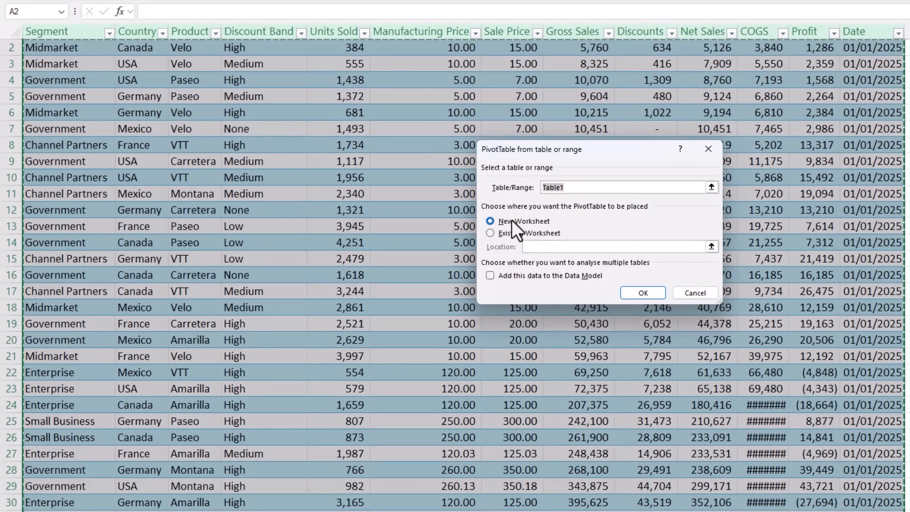
pyautogui.click(626, 293)
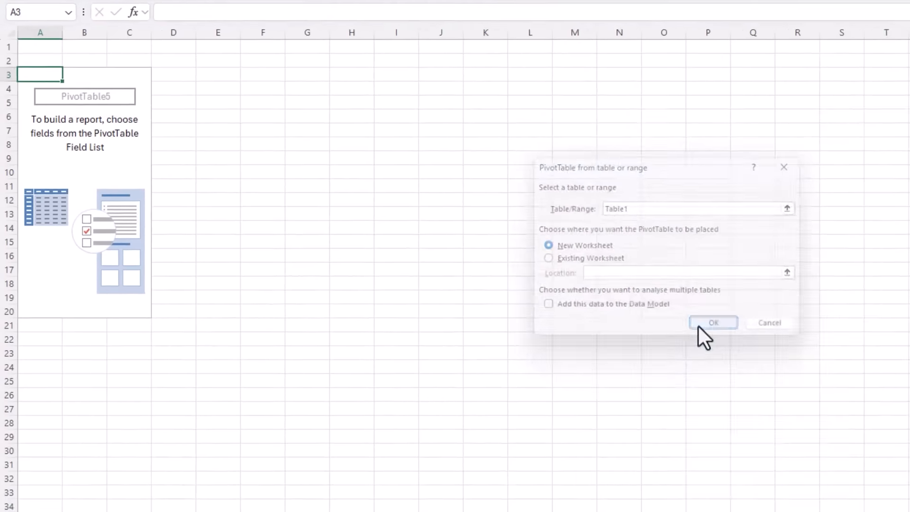
# Step: Add Product to the PivotTable rows, with Units Sold and Net Sales as summed values
pyautogui.moveTo(753, 92); pyautogui.dragTo(465, 67)
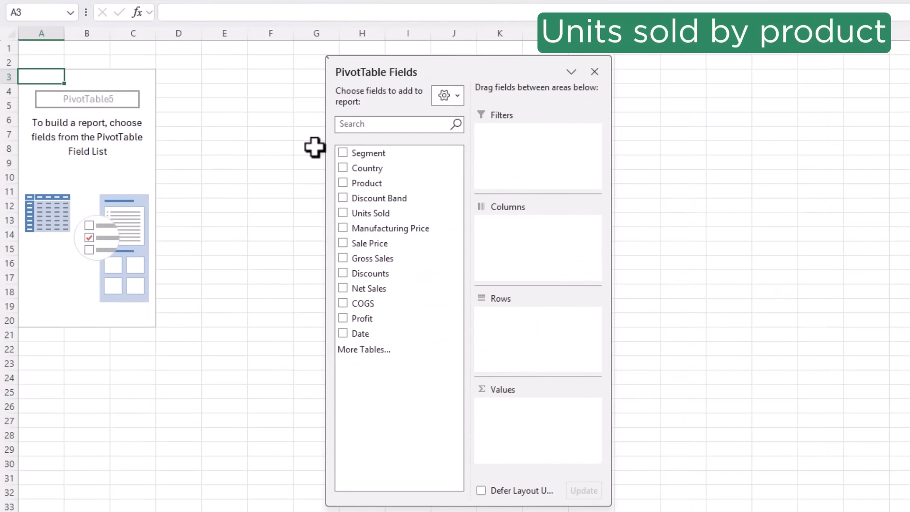
pyautogui.click(360, 183)
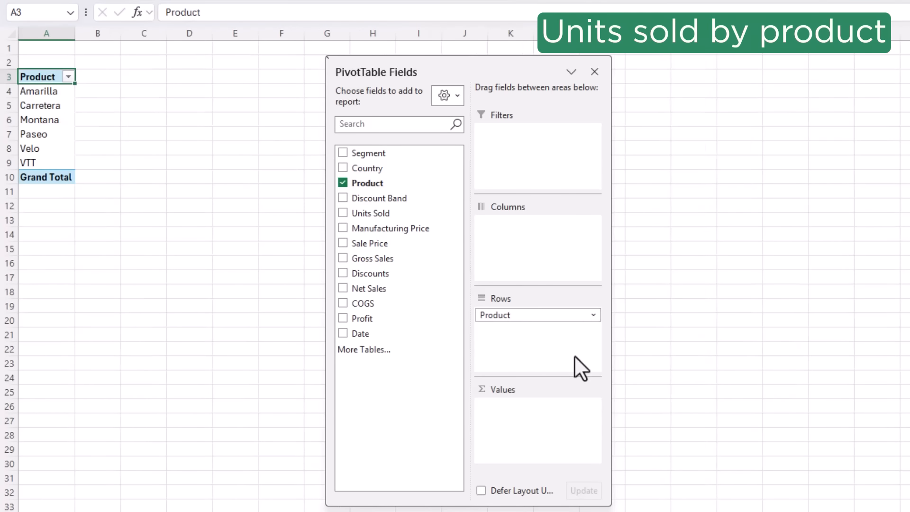
pyautogui.click(343, 214)
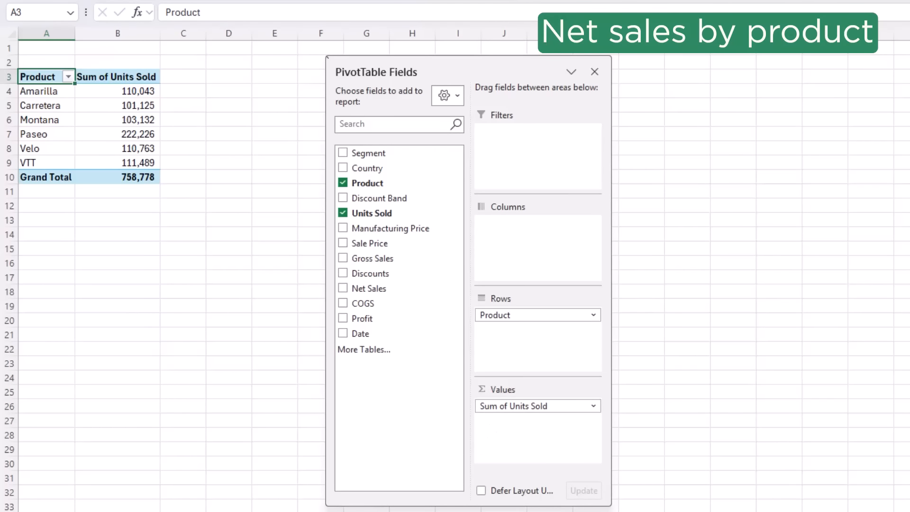
pyautogui.click(343, 288)
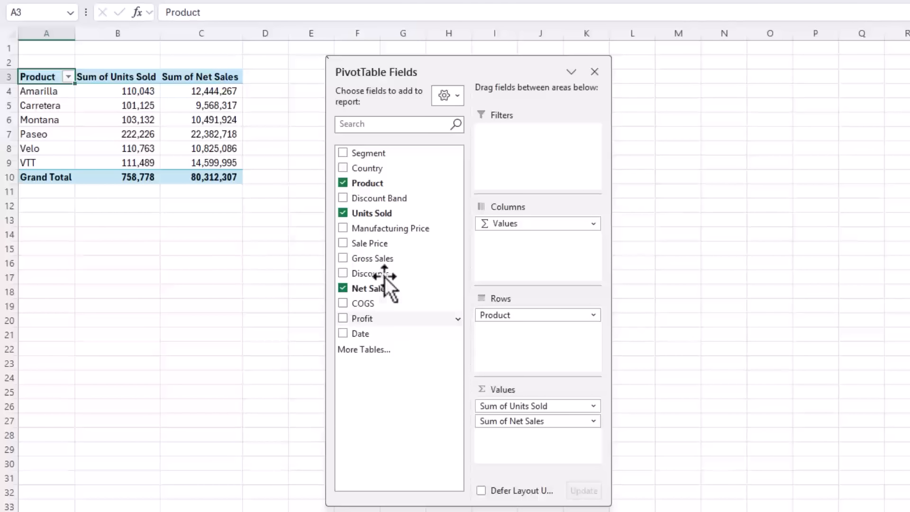
# Step: Add Segment beneath Product in the PivotTable rows and Profit to the values, keeping the field list clear of the report
pyautogui.moveTo(369, 153); pyautogui.dragTo(508, 330)
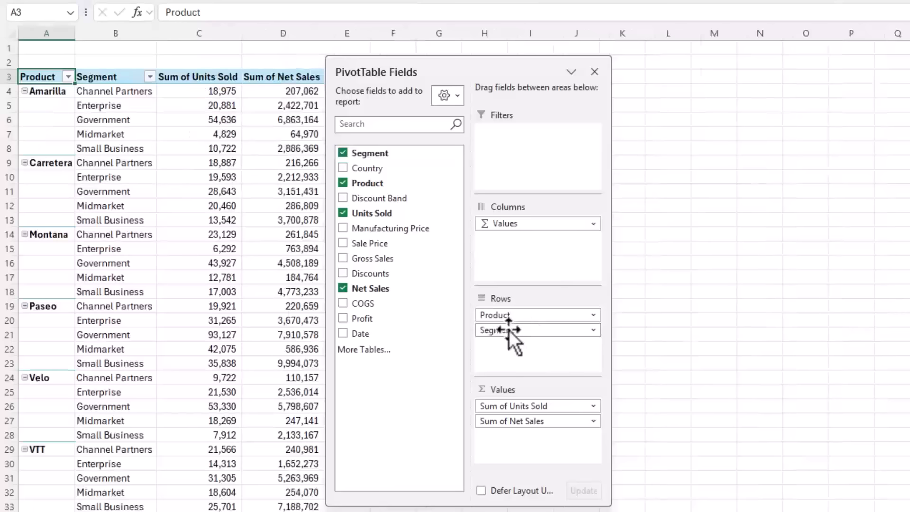
pyautogui.click(342, 318)
pyautogui.moveTo(468, 68); pyautogui.dragTo(564, 69)
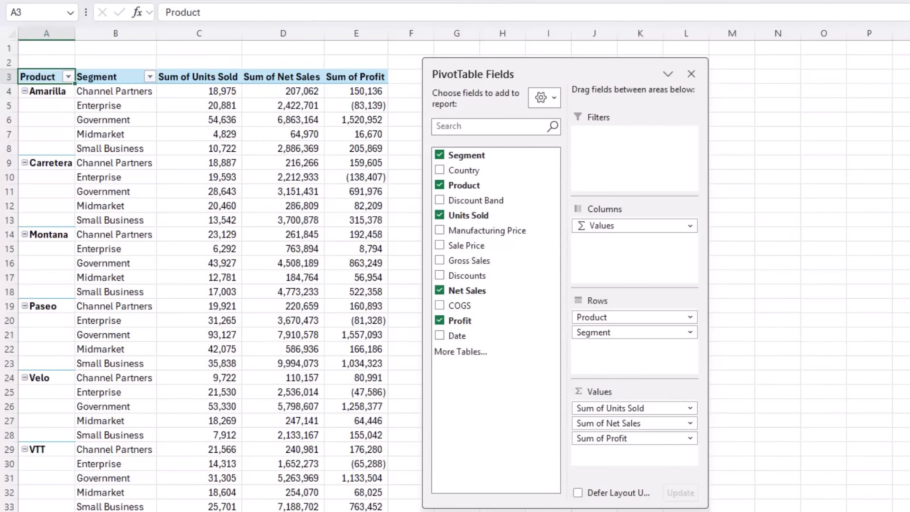
# Step: Collapse the entire Product field so only the product totals are listed, and go through the product rows
pyautogui.rightClick(57, 102)
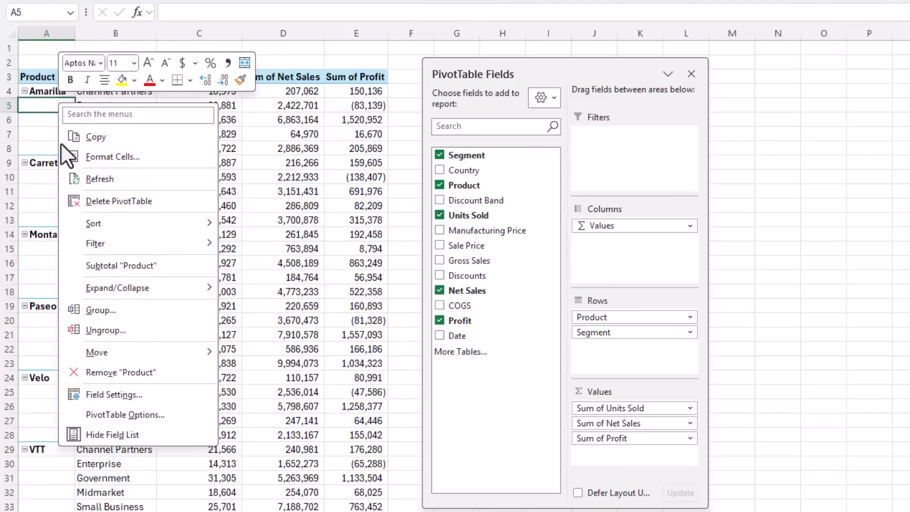
pyautogui.moveTo(76, 287)
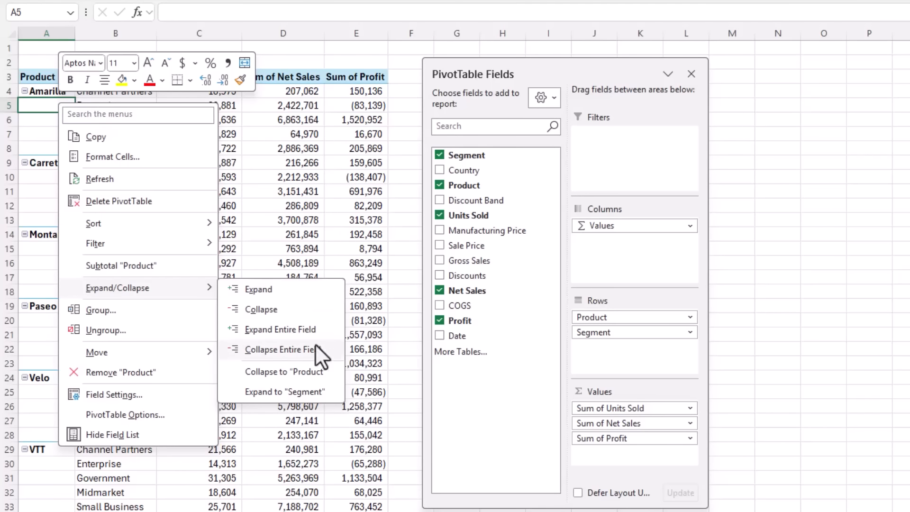
pyautogui.click(330, 348)
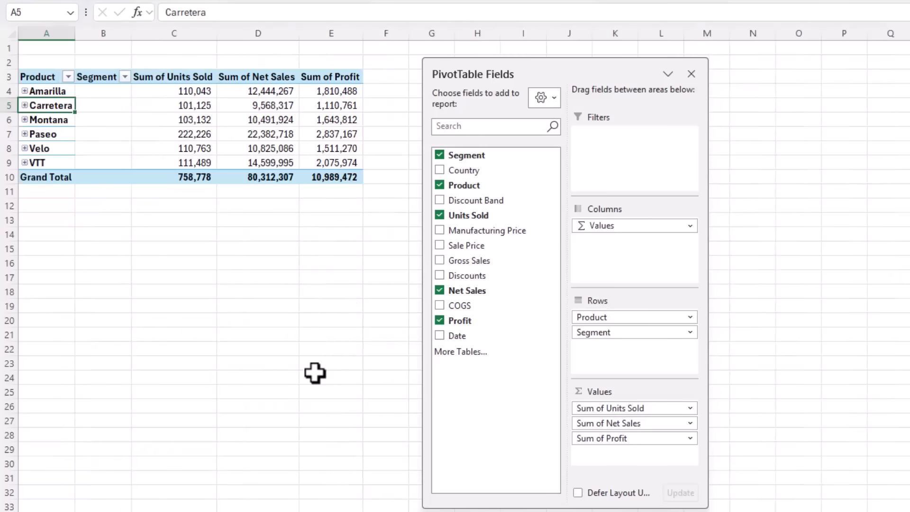
pyautogui.press('Up')
pyautogui.press('Down')
pyautogui.press('Down')
pyautogui.press('Down')
pyautogui.press('Down')
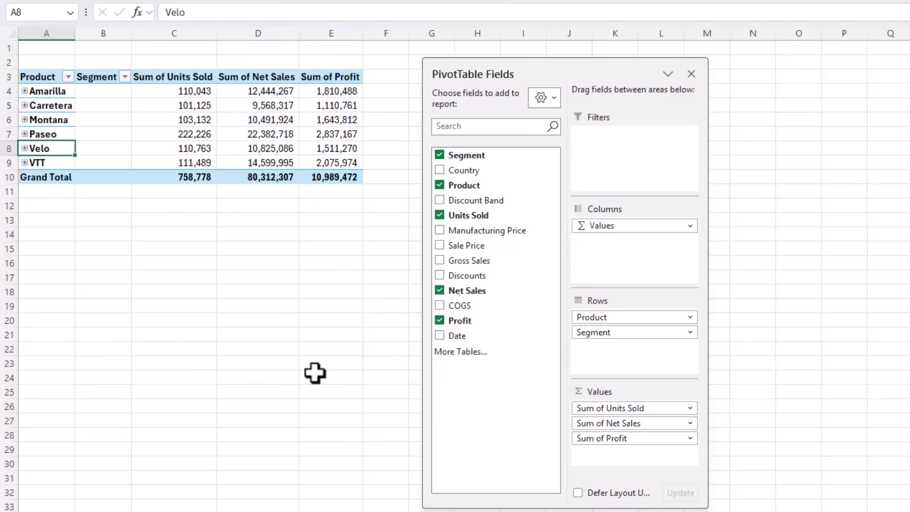
# Step: Expand the Montana and Paseo products, followed by the entire Product field, to show the segment rows
pyautogui.click(24, 120)
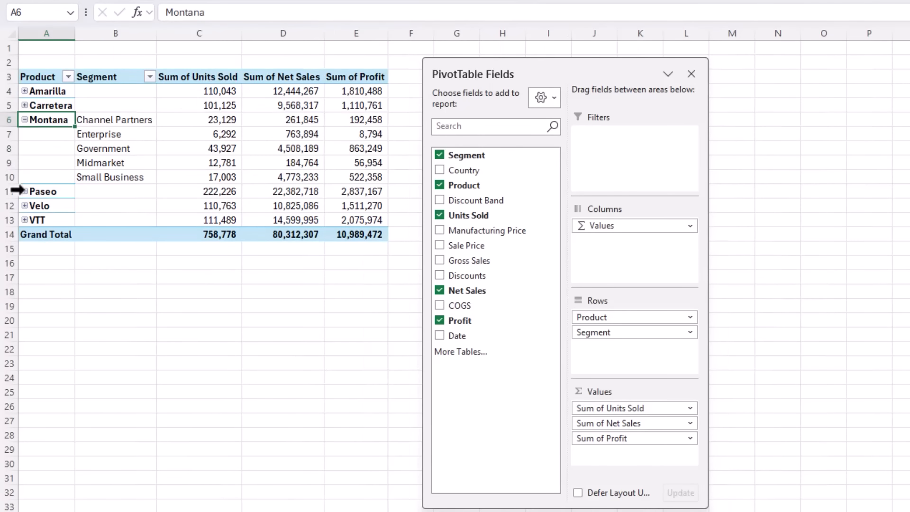
pyautogui.click(24, 190)
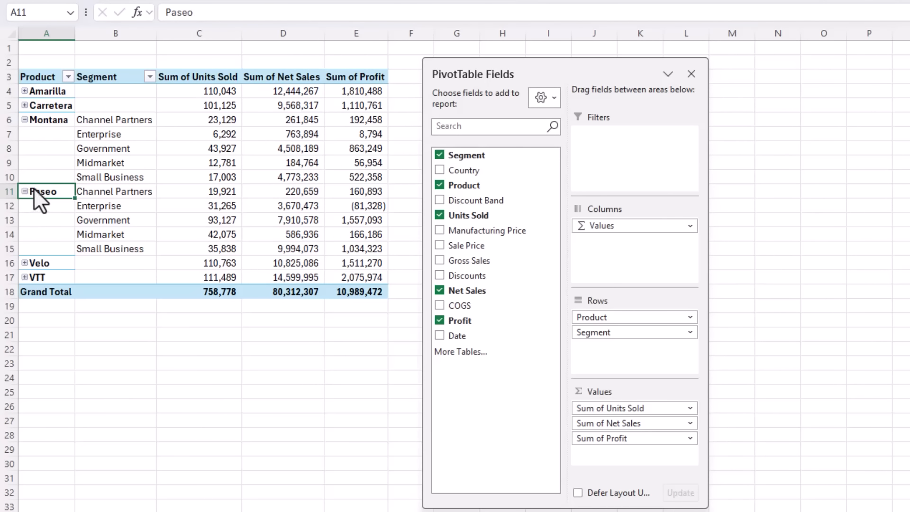
pyautogui.rightClick(27, 190)
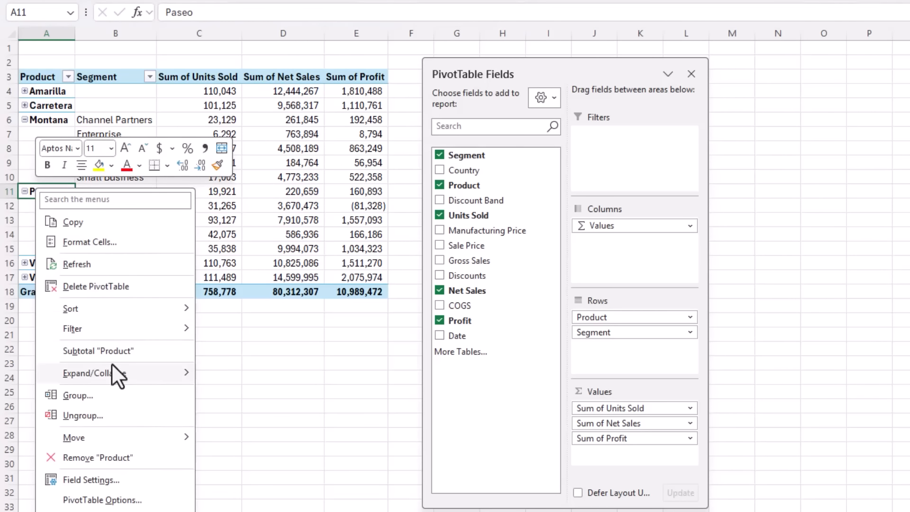
pyautogui.moveTo(114, 372)
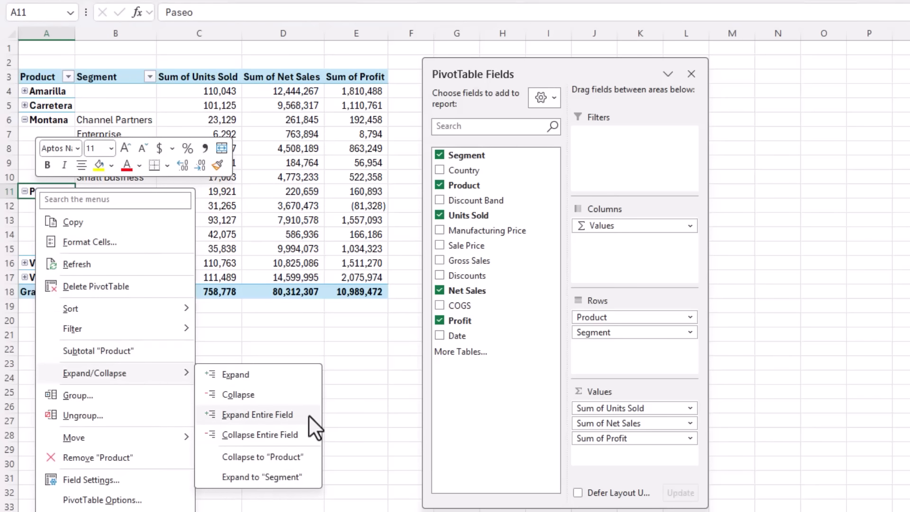
pyautogui.click(308, 414)
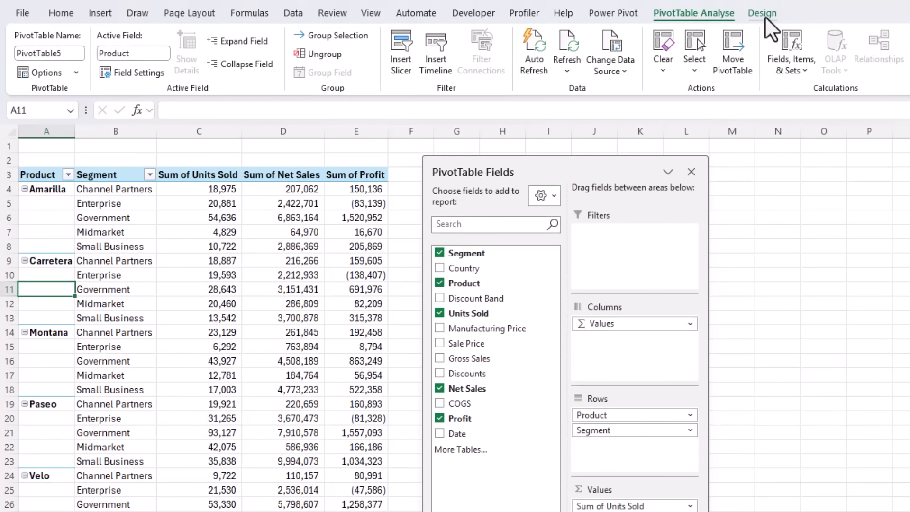
# Step: Apply the light green PivotTable style in the fourth row of the Light styles
pyautogui.click(763, 14)
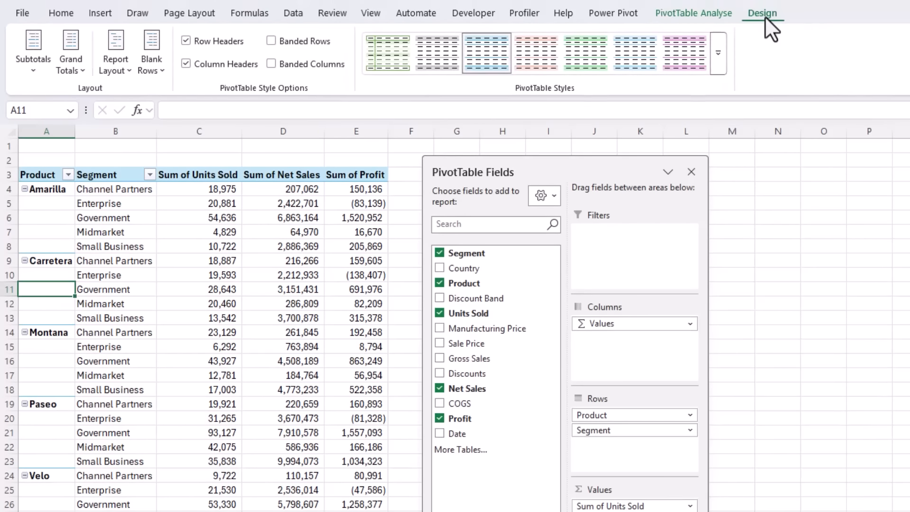
pyautogui.click(718, 53)
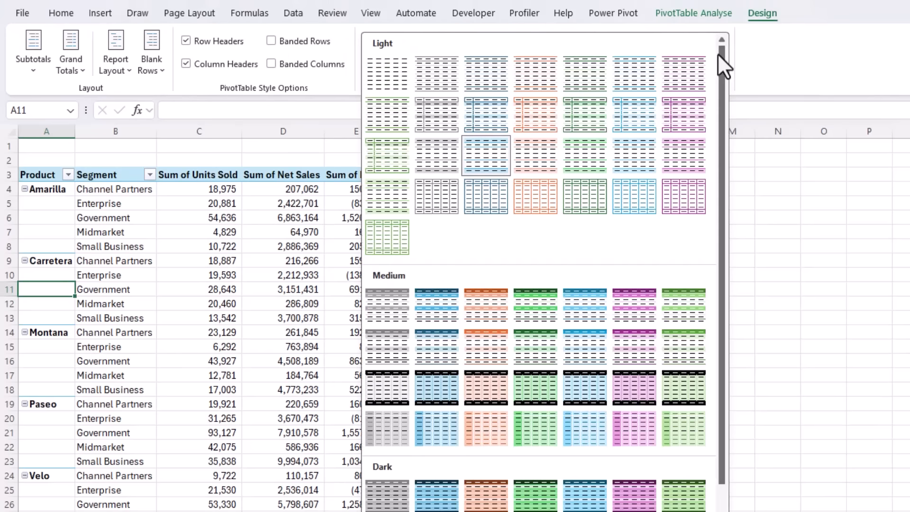
pyautogui.click(379, 188)
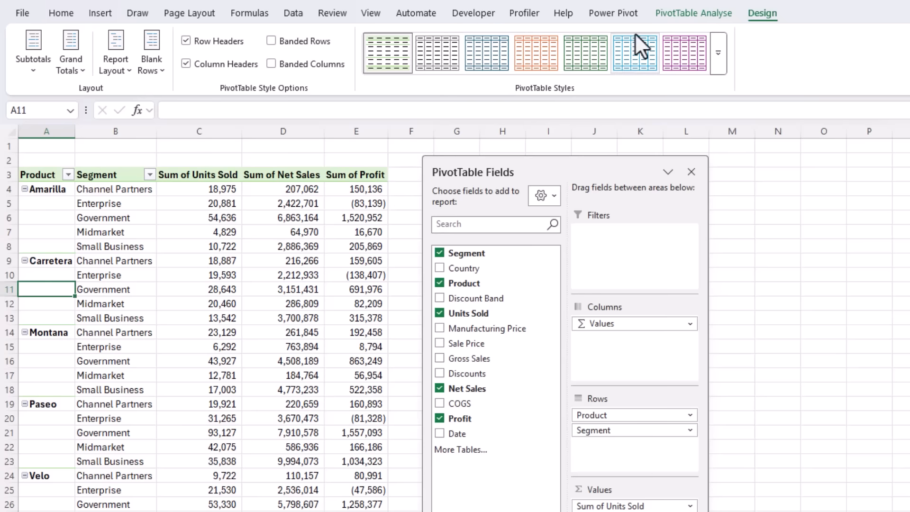
# Step: Start a new calculated field in the PivotTable and name it Avg. Profit/Unit
pyautogui.click(660, 18)
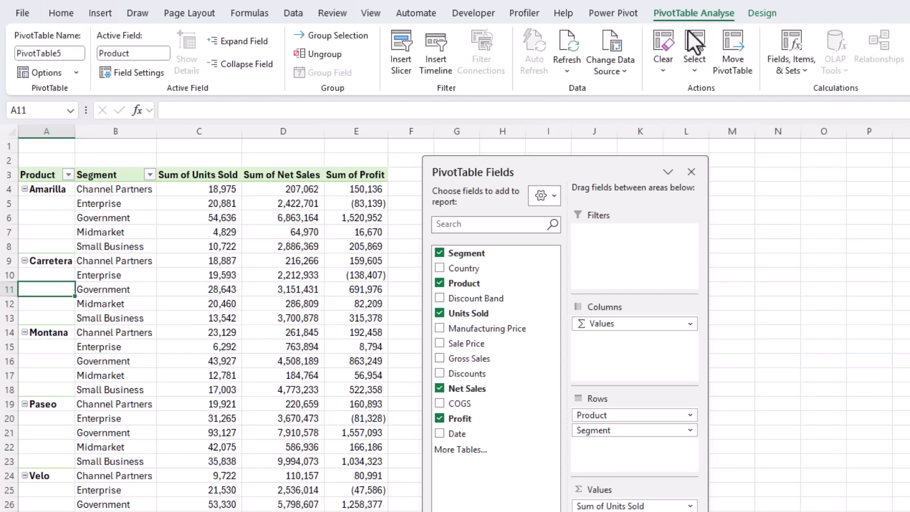
pyautogui.click(780, 71)
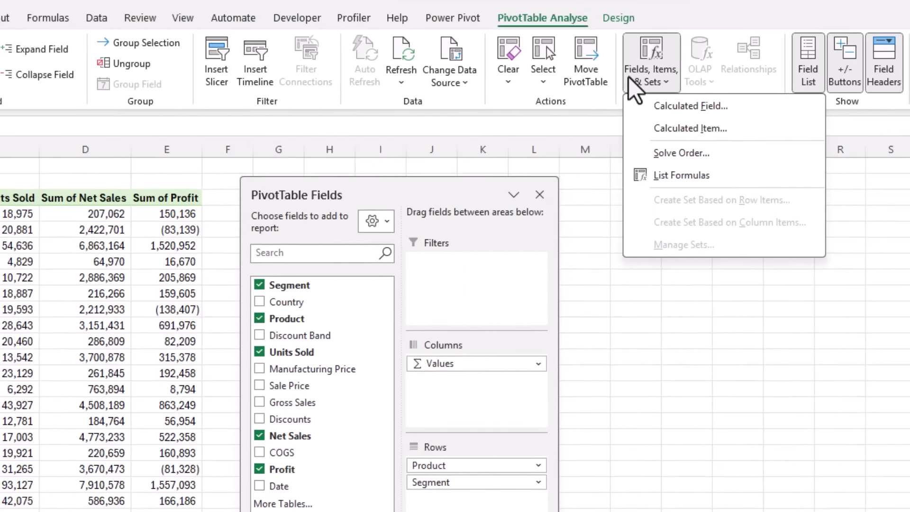
pyautogui.click(642, 109)
pyautogui.write('Avg.')
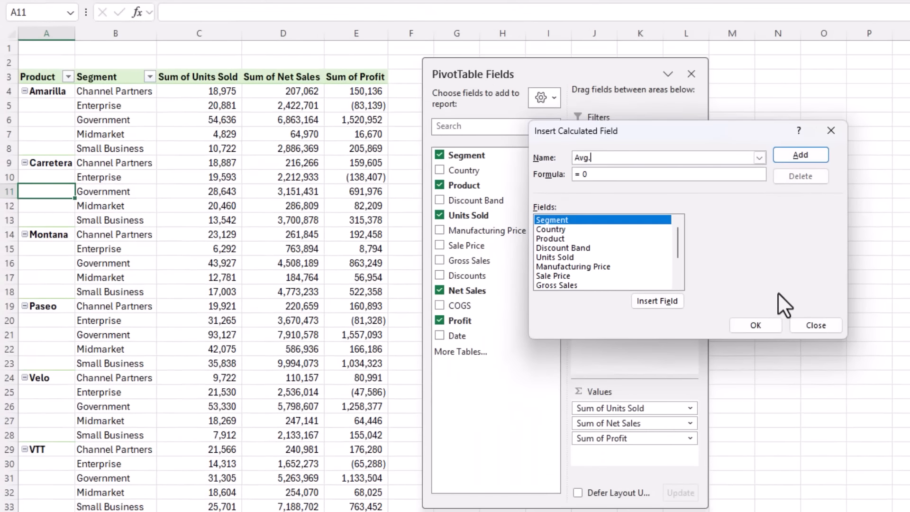
pyautogui.write(' Profit/Unit')
# Step: Define the calculated field's formula as = Profit/ 'Units Sold' and add it to the PivotTable
pyautogui.click(658, 176)
pyautogui.press('BackSpace')
pyautogui.moveTo(678, 243); pyautogui.dragTo(672, 264)
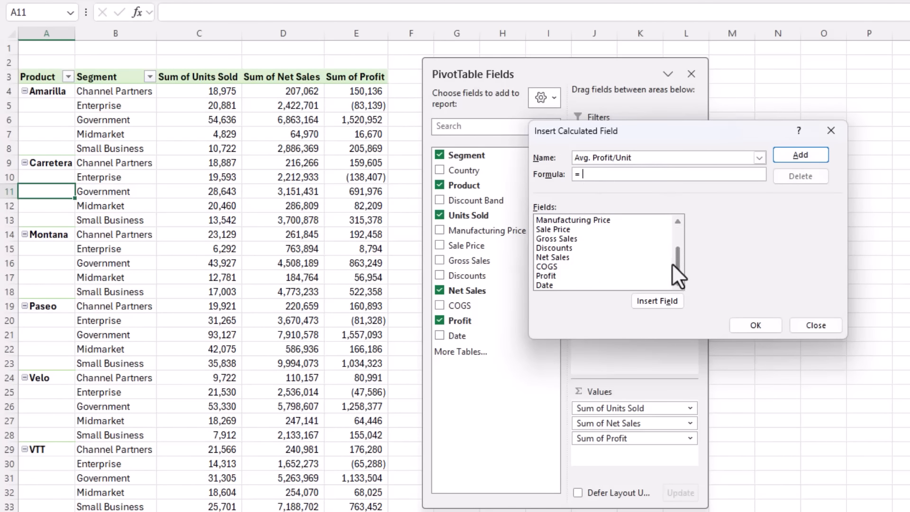
pyautogui.click(559, 275)
pyautogui.doubleClick(560, 275)
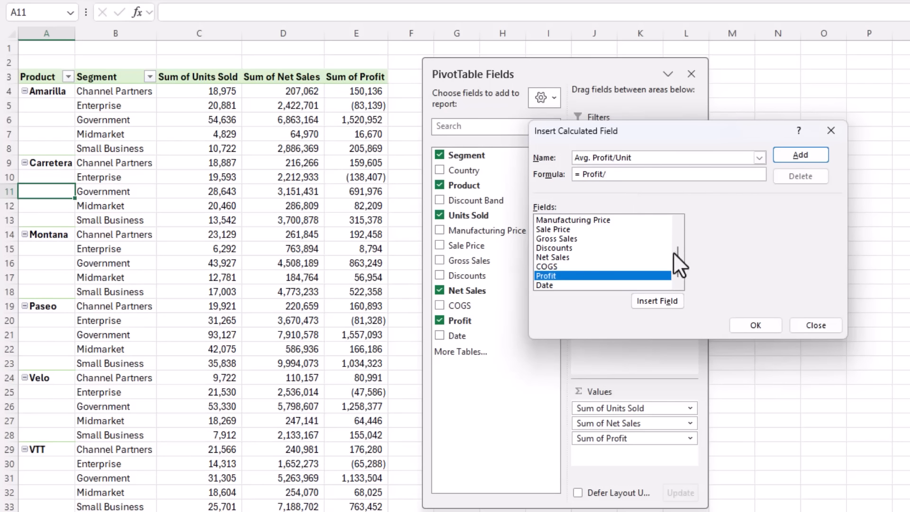
pyautogui.moveTo(673, 251); pyautogui.dragTo(679, 221)
pyautogui.doubleClick(564, 256)
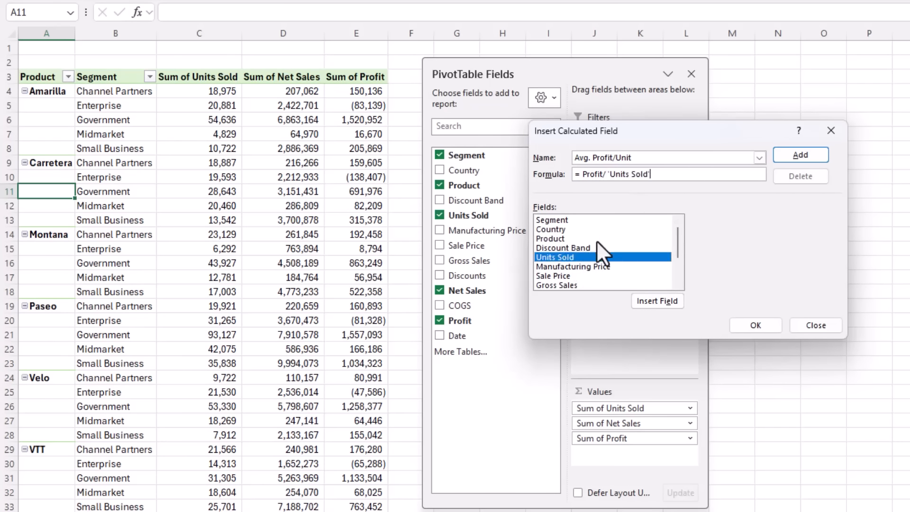
pyautogui.click(802, 155)
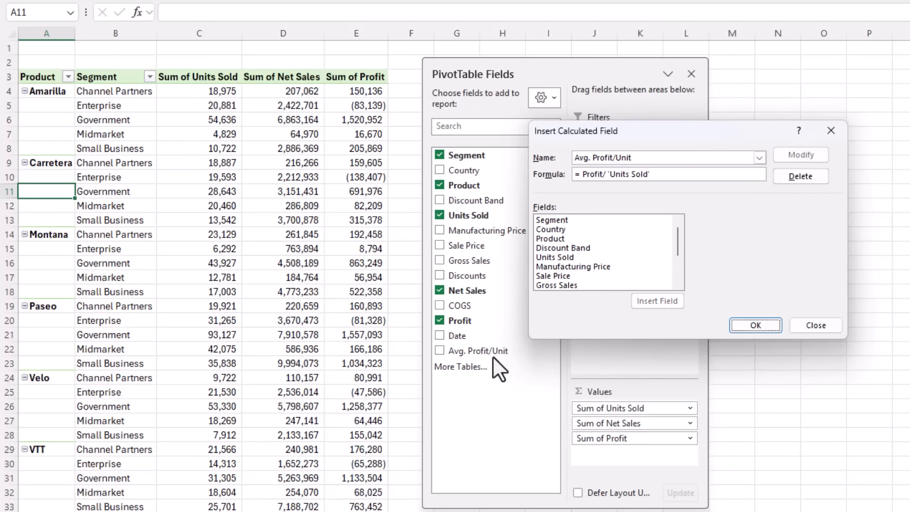
pyautogui.click(735, 324)
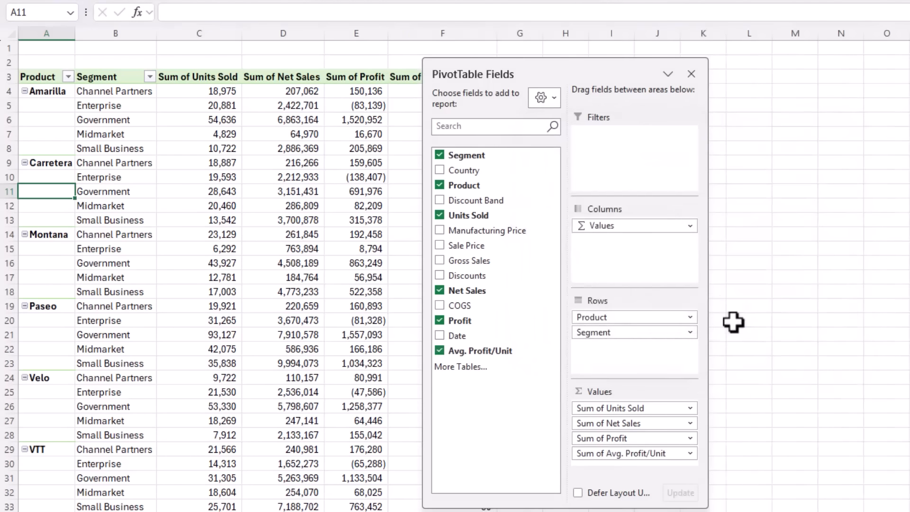
# Step: Rename the PivotTable header in F3 by removing "Sum of" but keeping a leading space before Avg. Profit/Unit
pyautogui.moveTo(567, 69); pyautogui.dragTo(652, 81)
pyautogui.click(447, 77)
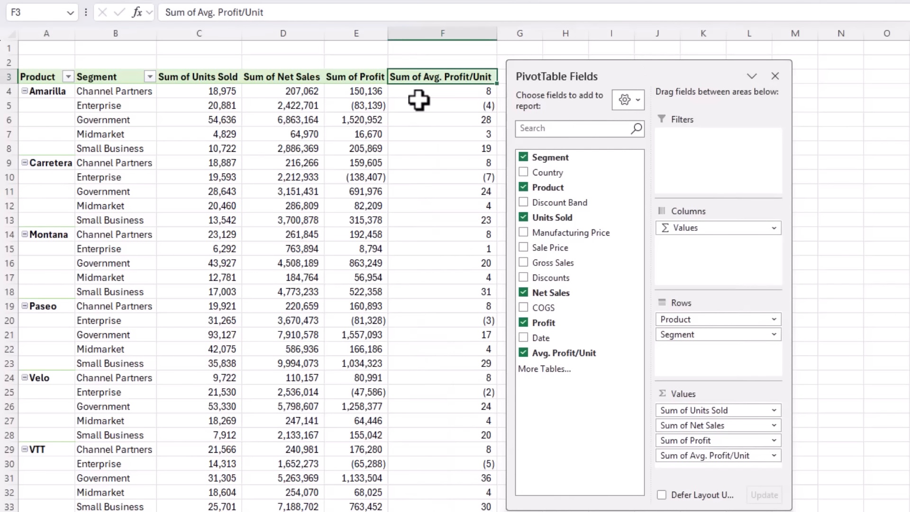
pyautogui.moveTo(197, 13); pyautogui.dragTo(136, 21)
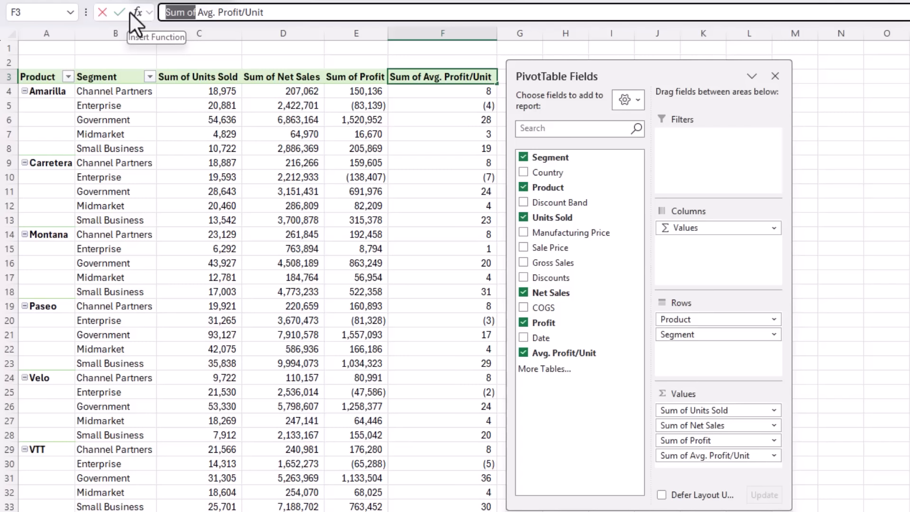
pyautogui.press('Delete')
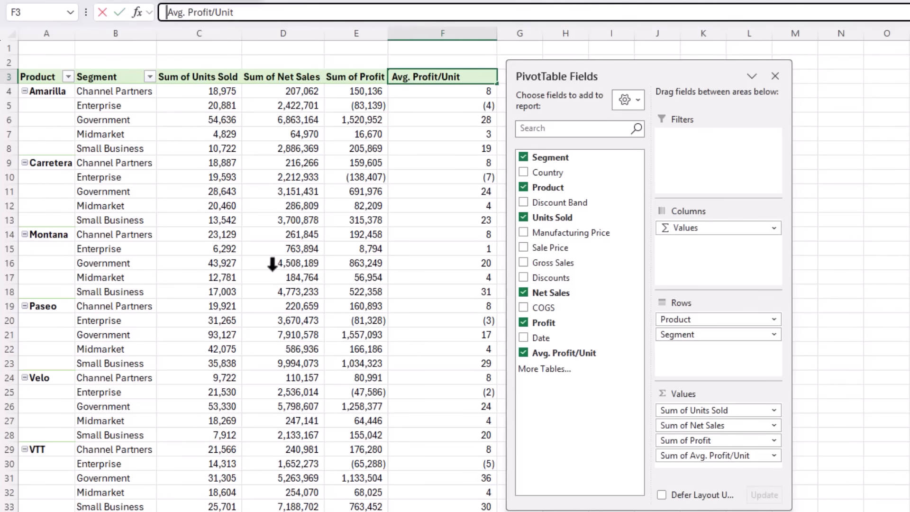
pyautogui.click(404, 90)
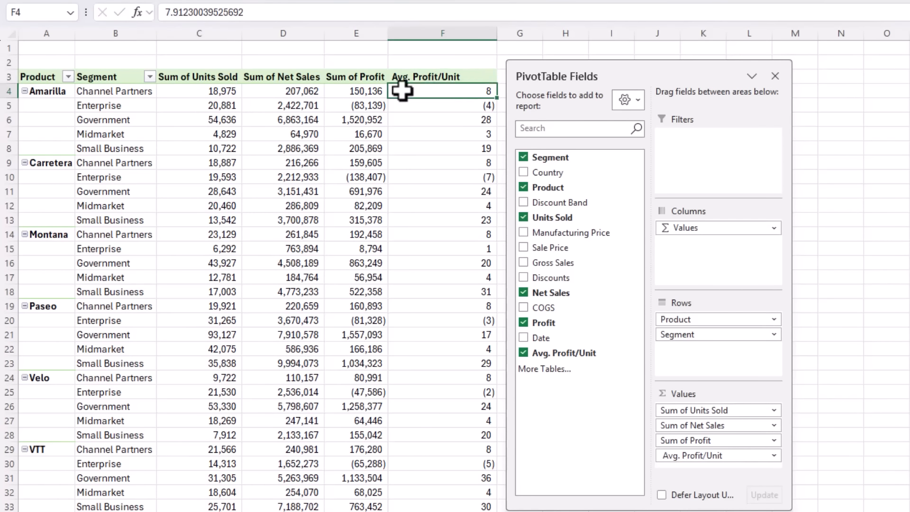
# Step: Format the Avg. Profit/Unit values as Number with 2 decimal places and a thousands separator
pyautogui.rightClick(403, 94)
pyautogui.click(417, 163)
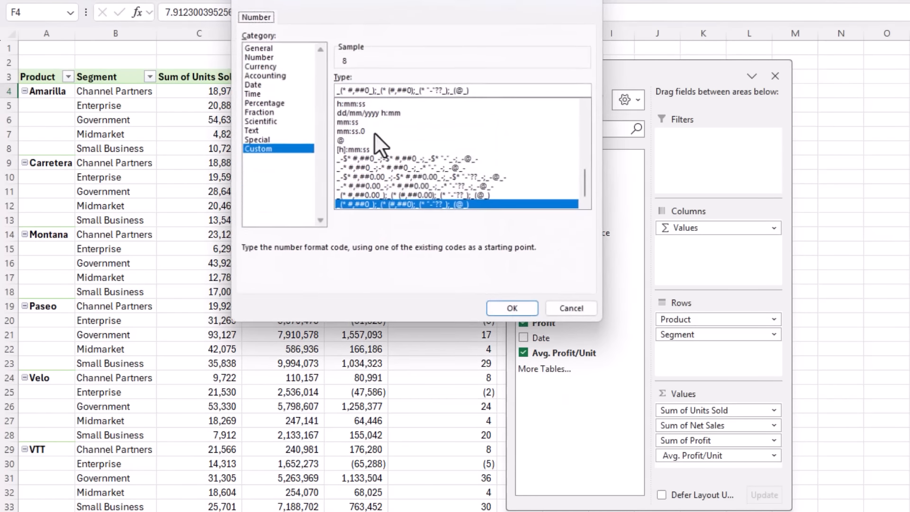
pyautogui.click(270, 56)
pyautogui.click(431, 74)
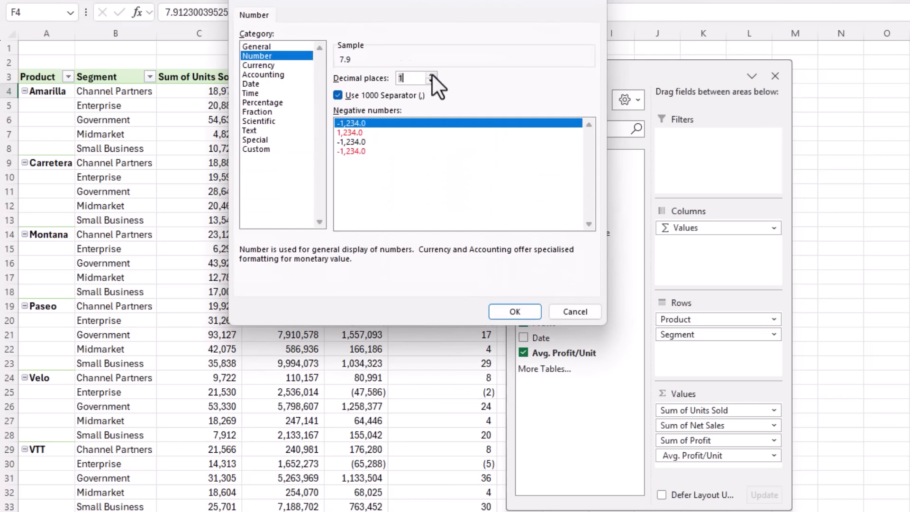
pyautogui.click(432, 75)
pyautogui.click(502, 313)
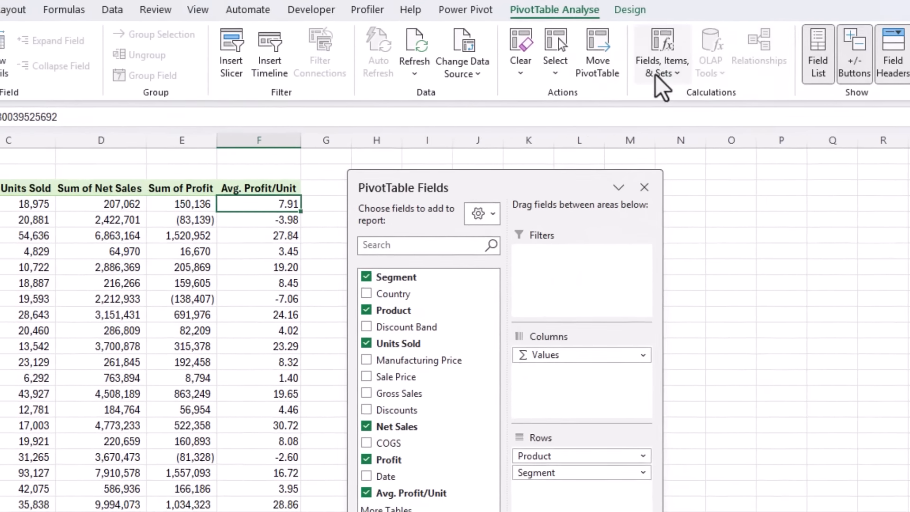
# Step: Start another calculated field in the PivotTable and name it Profit Margin
pyautogui.click(654, 86)
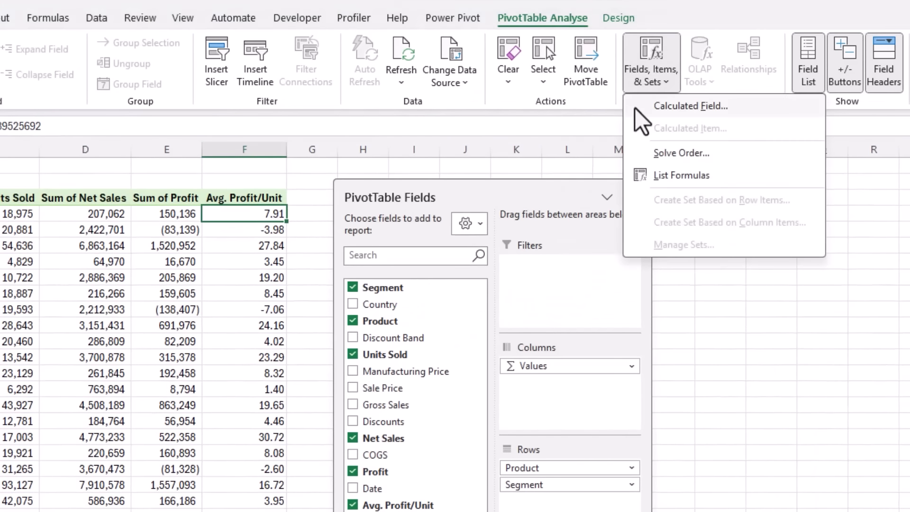
pyautogui.click(683, 106)
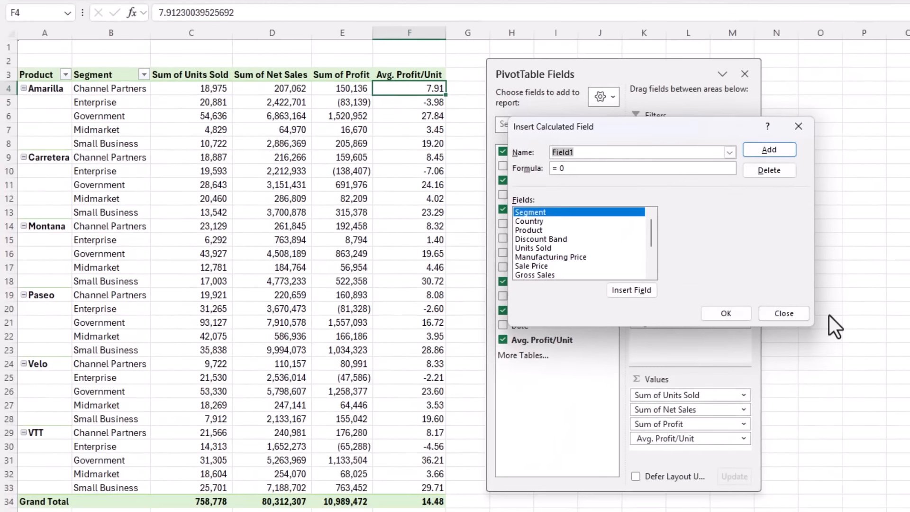
pyautogui.write('Profit Margin')
# Step: Define the Profit Margin formula as = Profit/ 'Net Sales' and add the field to the PivotTable
pyautogui.click(630, 169)
pyautogui.press('BackSpace')
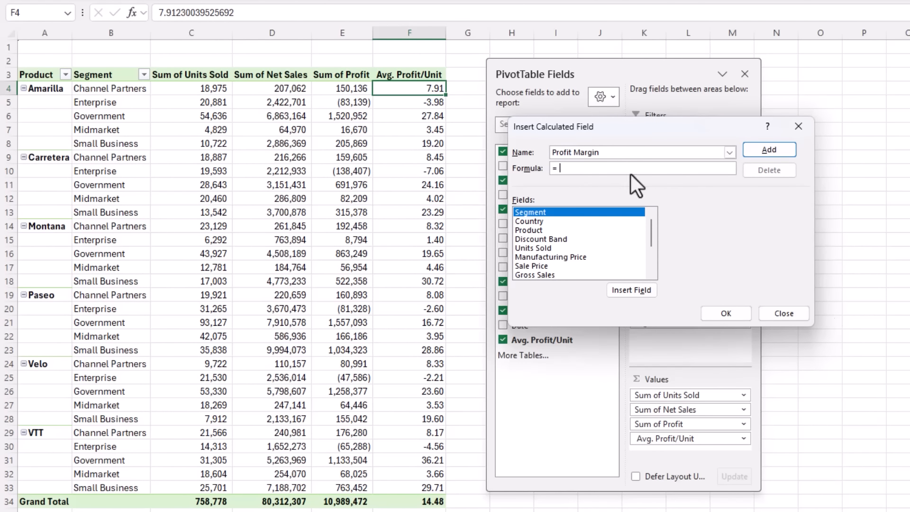
pyautogui.moveTo(650, 226); pyautogui.dragTo(651, 267)
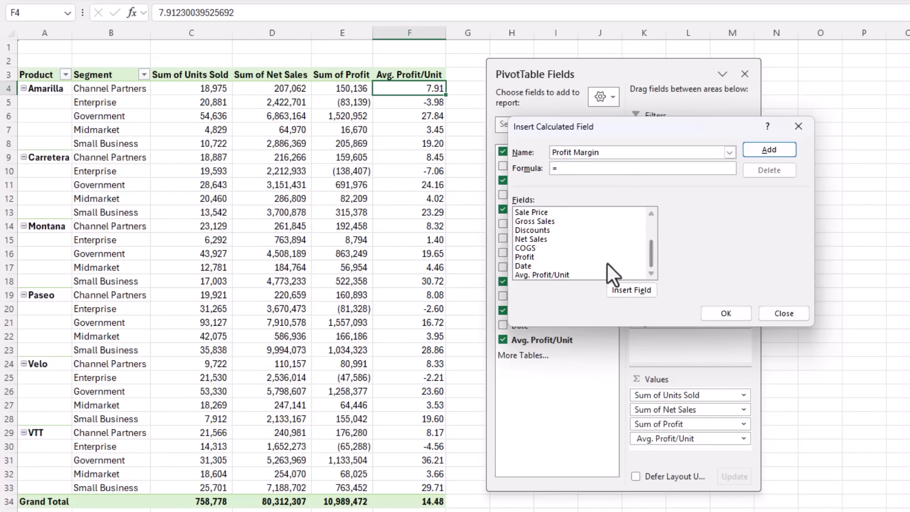
pyautogui.doubleClick(542, 257)
pyautogui.write('/')
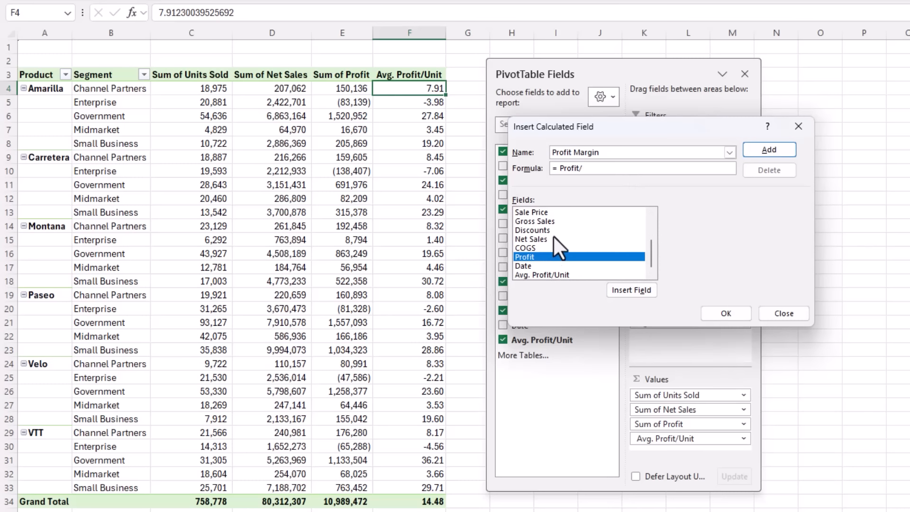
pyautogui.doubleClick(554, 238)
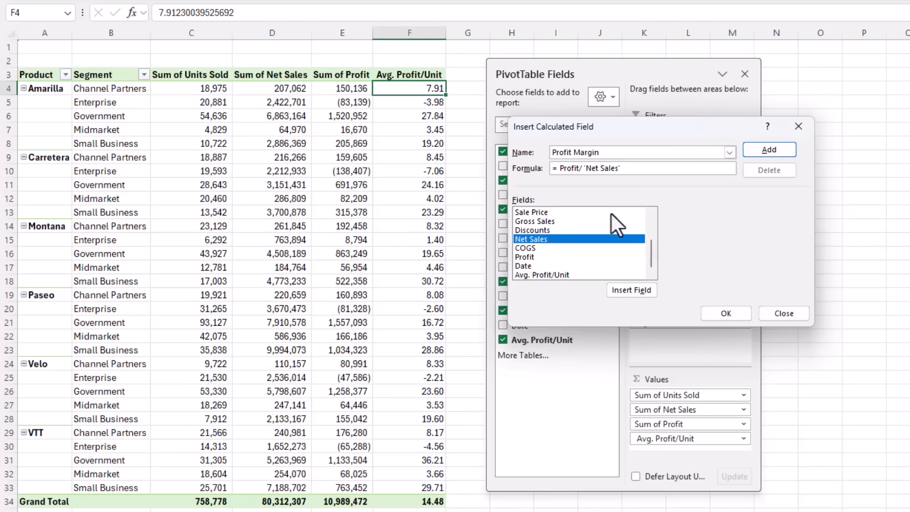
pyautogui.click(763, 151)
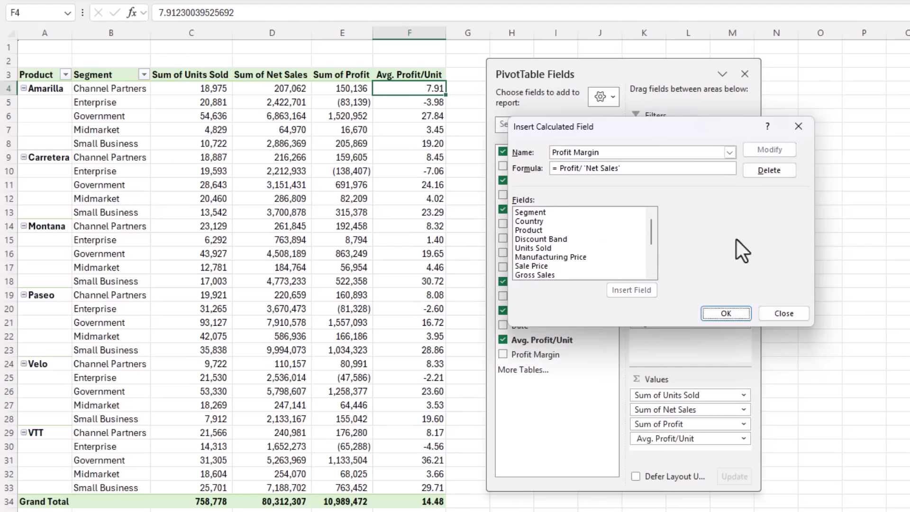
pyautogui.click(712, 314)
# Step: Move the field list clear of the PivotTable and remove "Sum of" from the G3 header, keeping a leading space before Profit Margin
pyautogui.moveTo(625, 70); pyautogui.dragTo(766, 73)
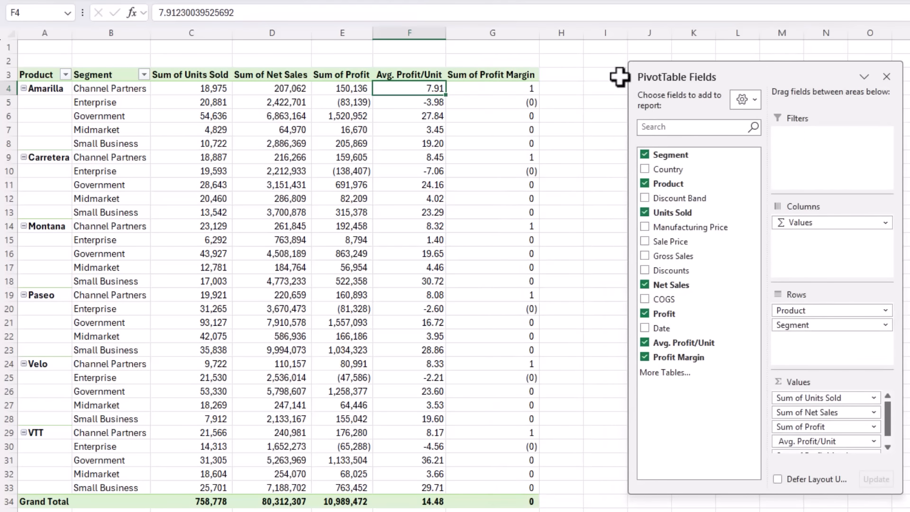
pyautogui.click(483, 75)
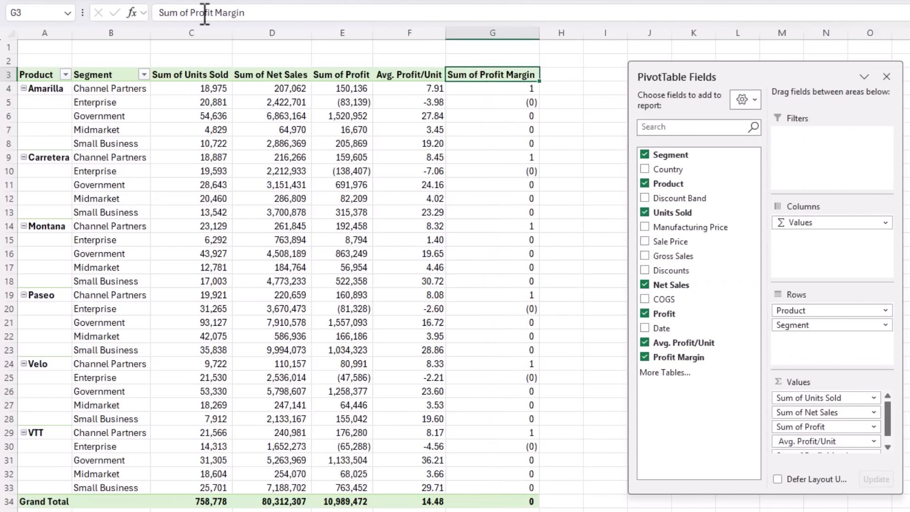
pyautogui.moveTo(189, 13); pyautogui.dragTo(104, 10)
pyautogui.press('BackSpace')
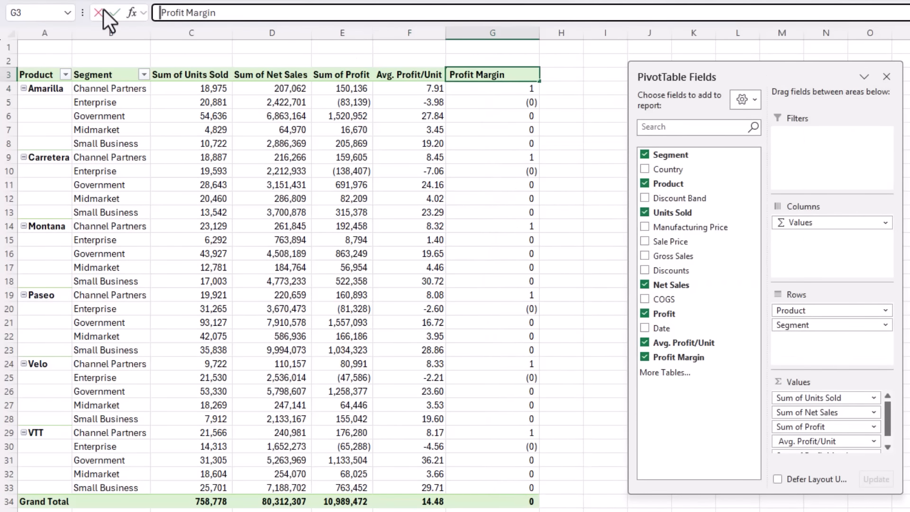
pyautogui.press('Return')
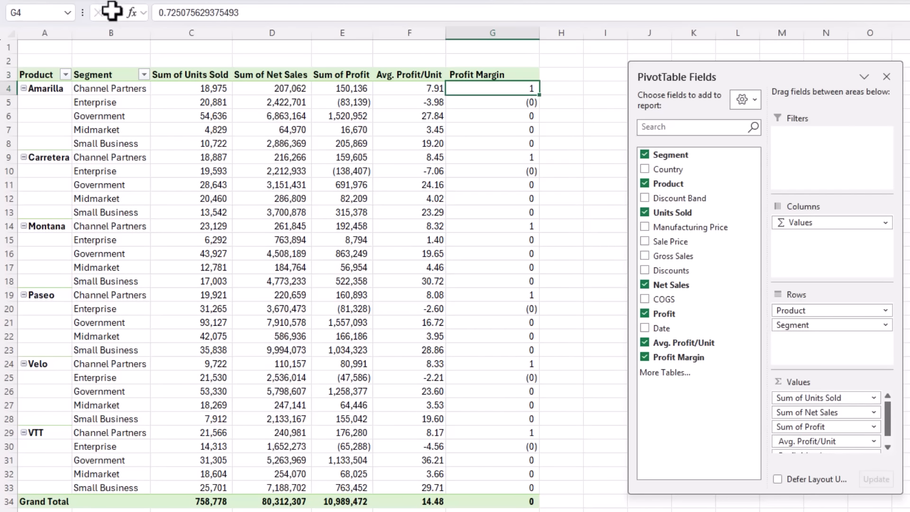
# Step: Format the Profit Margin values as Percentage with 1 decimal place
pyautogui.rightClick(466, 88)
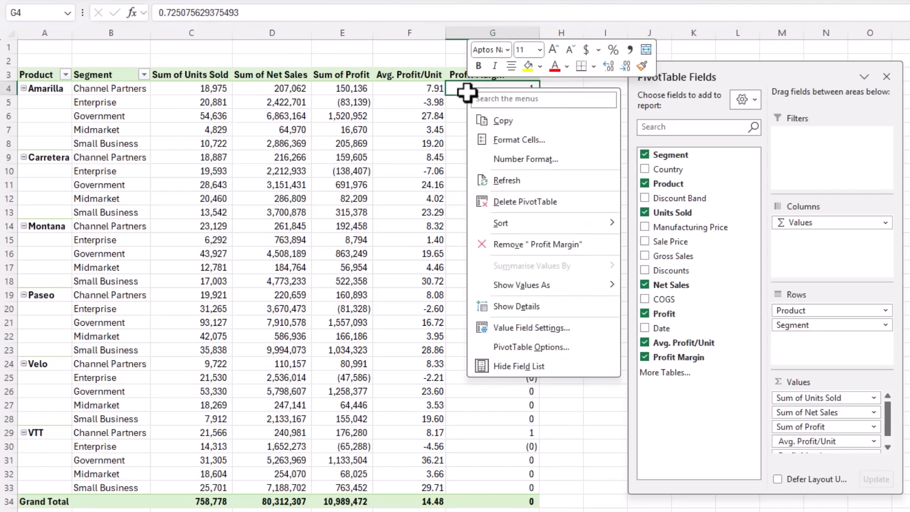
pyautogui.click(481, 157)
pyautogui.click(332, 98)
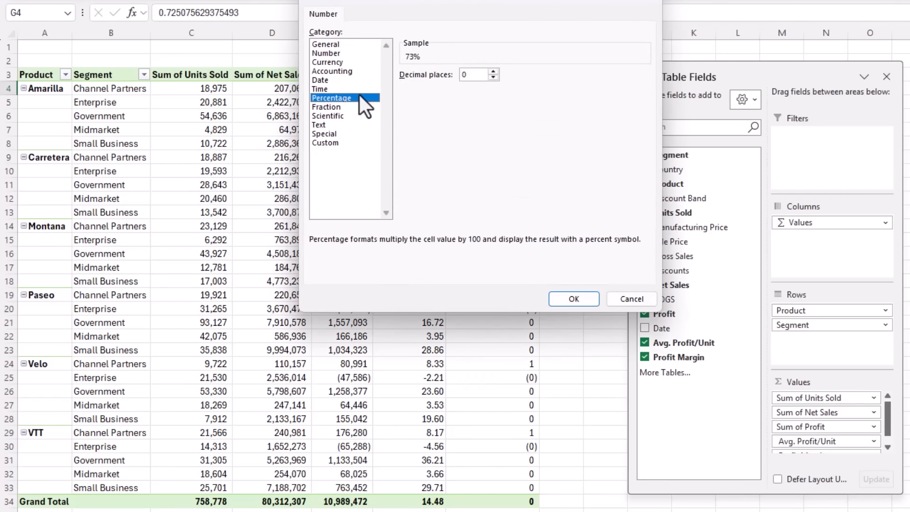
pyautogui.click(493, 71)
pyautogui.click(570, 300)
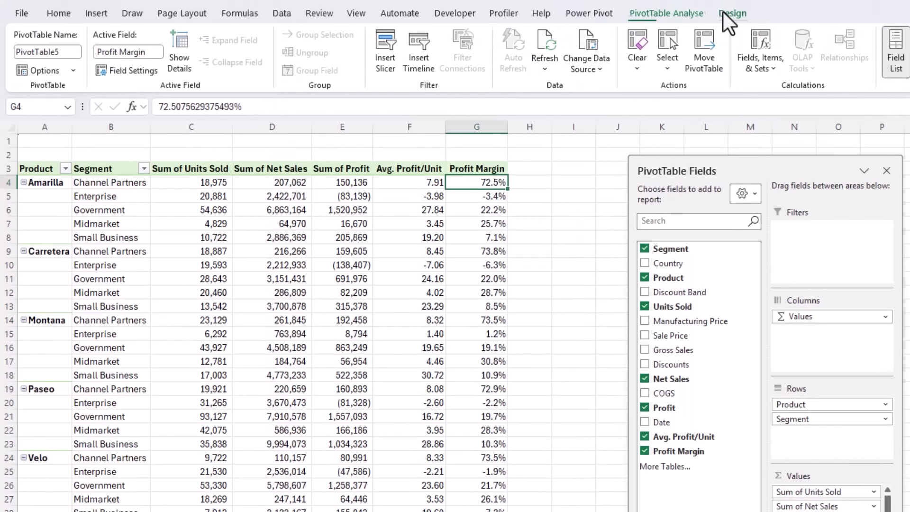
# Step: Reapply the Tabular Form report layout and switch the PivotTable to Compact Form
pyautogui.click(724, 12)
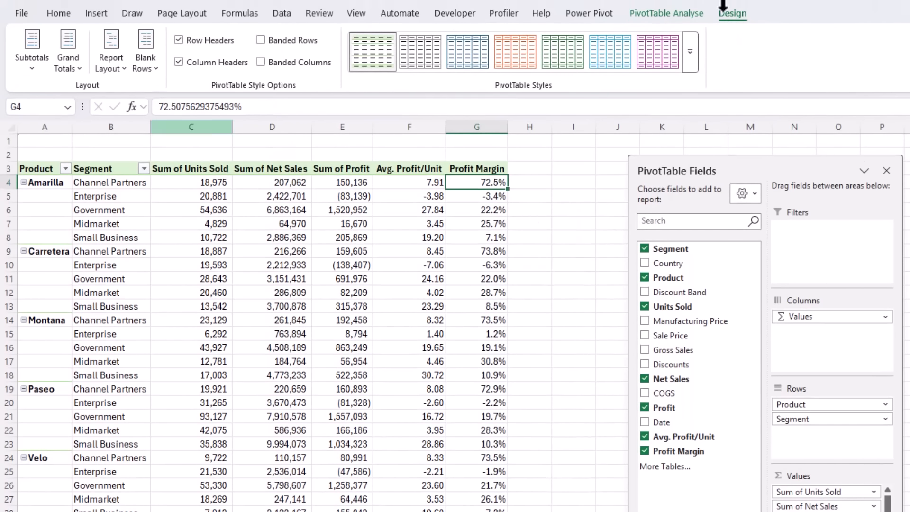
pyautogui.click(115, 65)
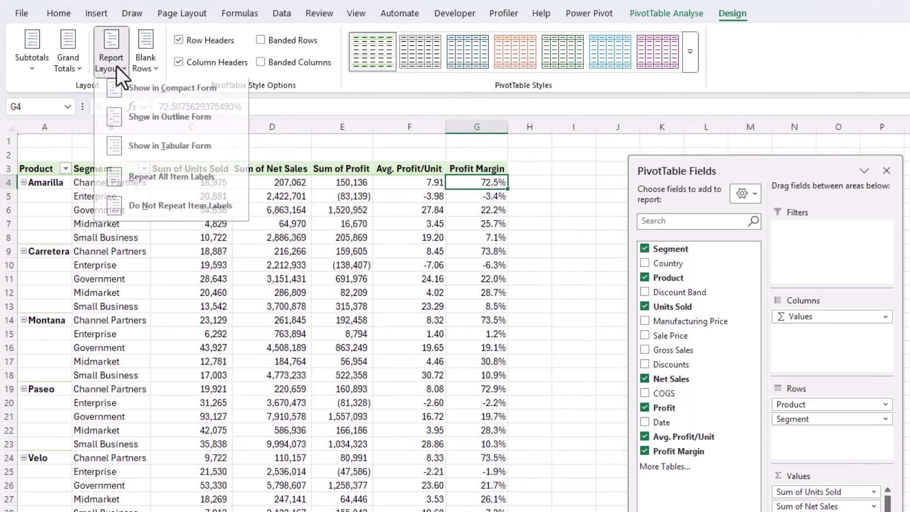
pyautogui.click(224, 152)
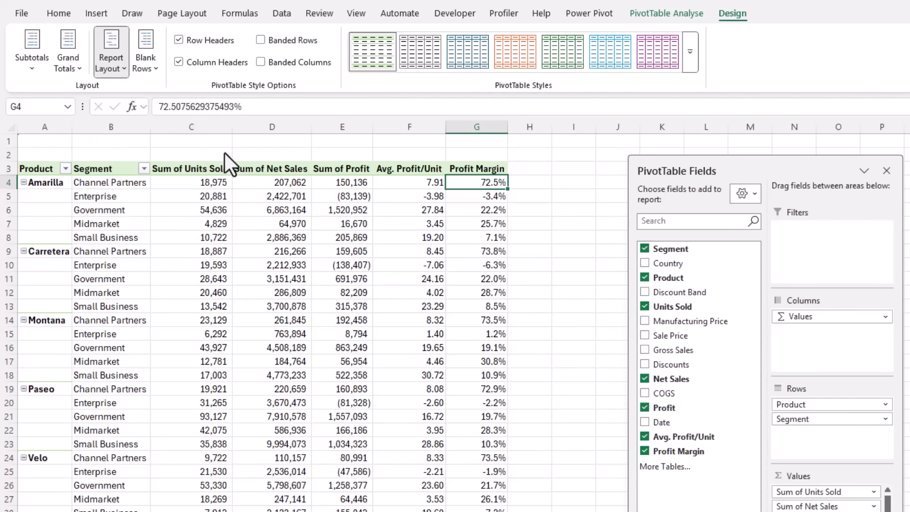
pyautogui.click(118, 70)
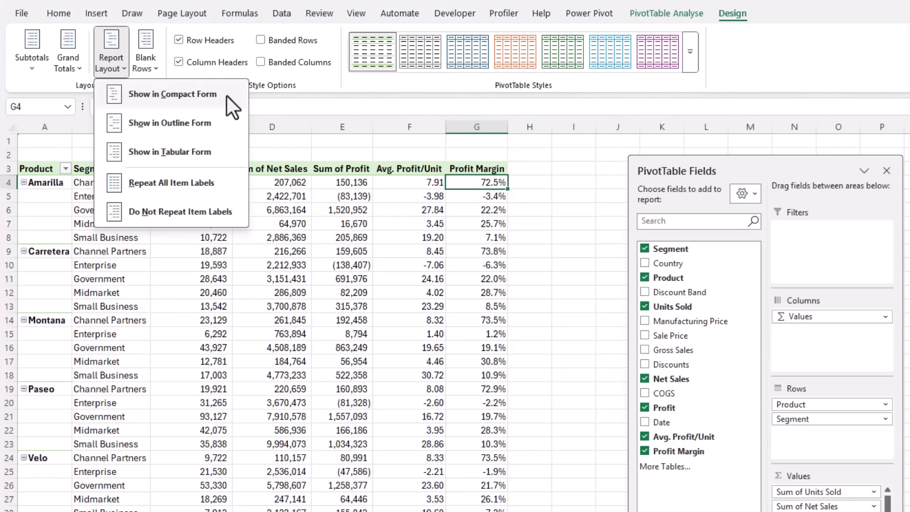
pyautogui.click(226, 95)
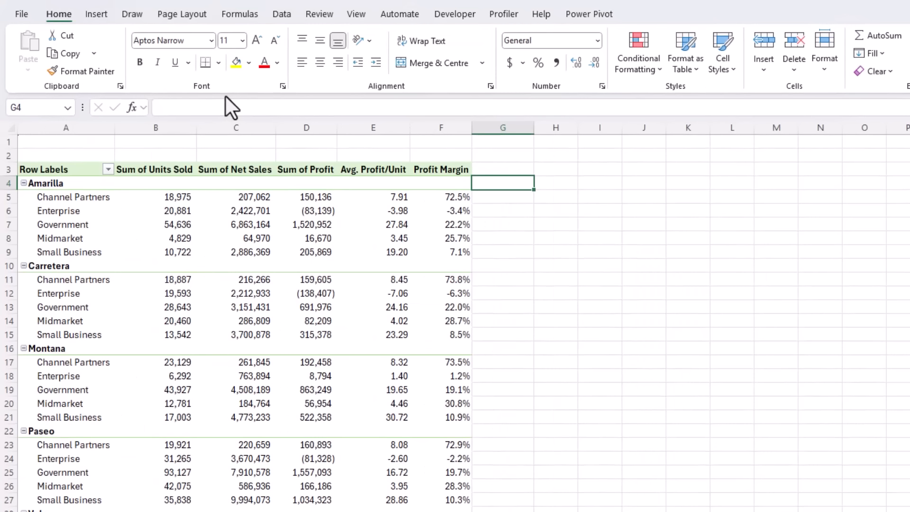
pyautogui.click(440, 198)
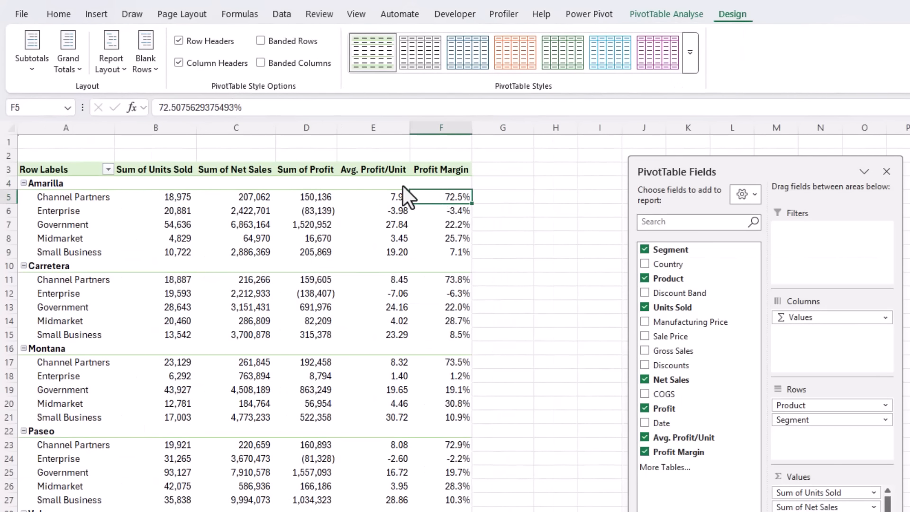
# Step: Return the PivotTable to Tabular Form and show all subtotals at the bottom of each group
pyautogui.click(97, 67)
pyautogui.click(113, 150)
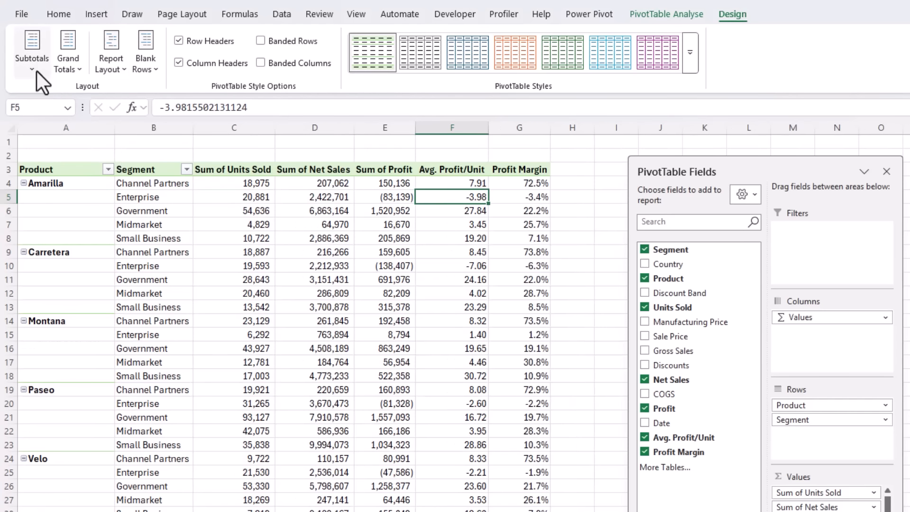
pyautogui.click(33, 69)
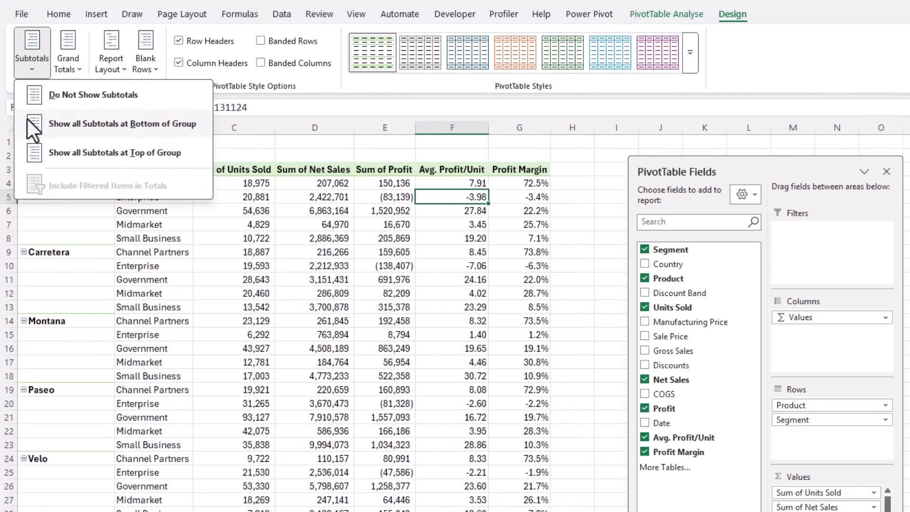
pyautogui.click(24, 131)
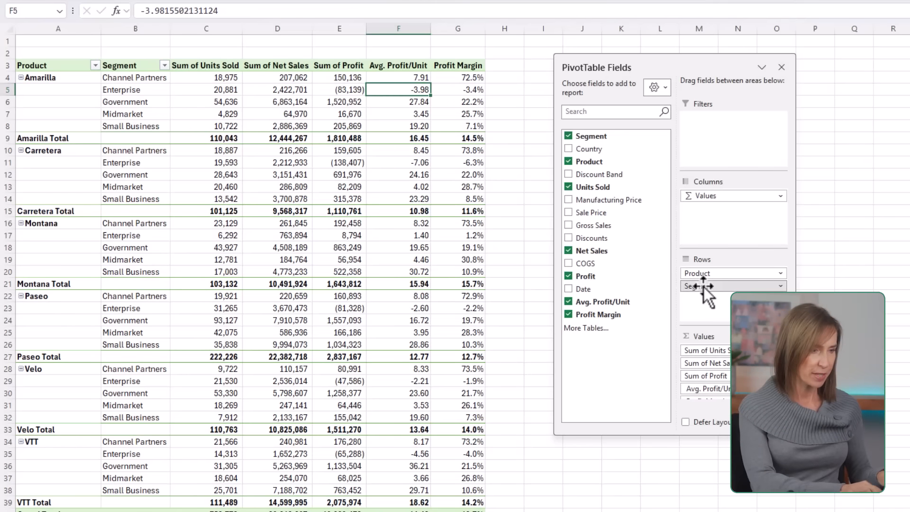
# Step: Replace the Segment field with Country in the PivotTable's rows
pyautogui.moveTo(704, 286); pyautogui.dragTo(888, 299)
pyautogui.click(569, 149)
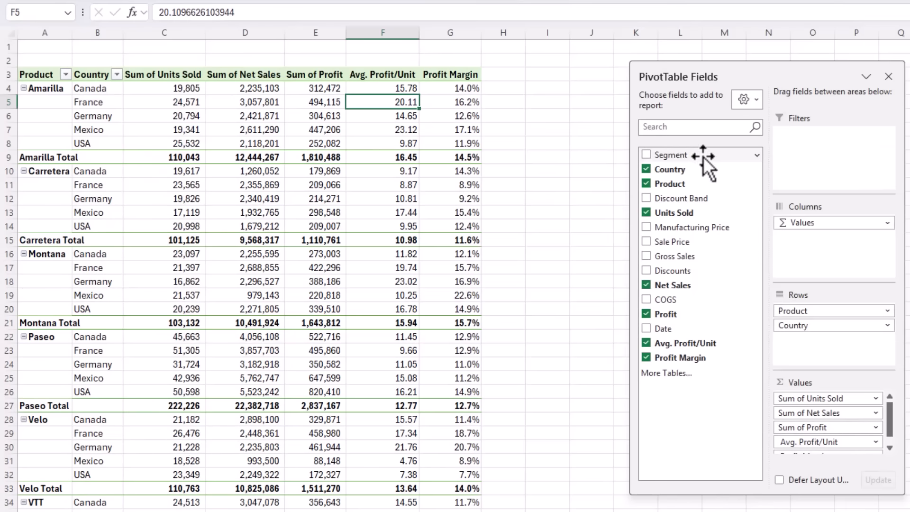
# Step: Add a slicer for Segment, place it above the PivotTable and resize it into a flat strip spanning columns A to G
pyautogui.rightClick(703, 156)
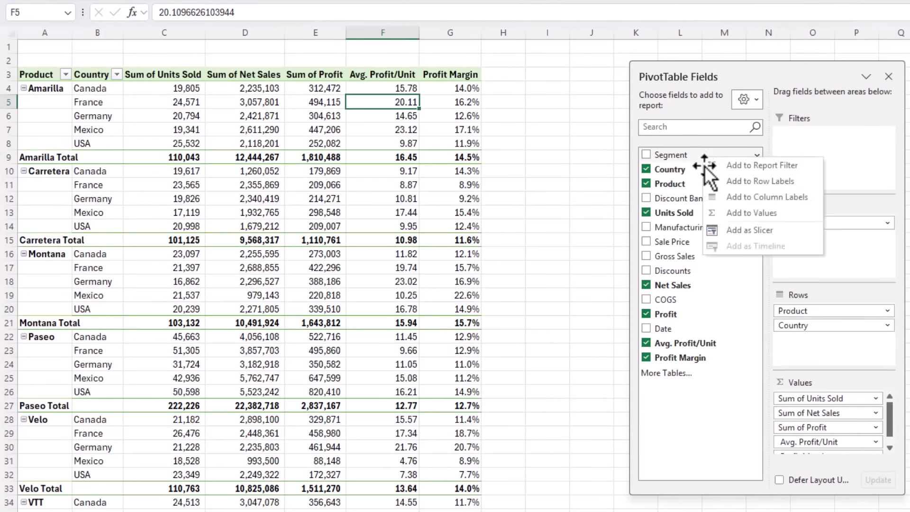
pyautogui.click(714, 229)
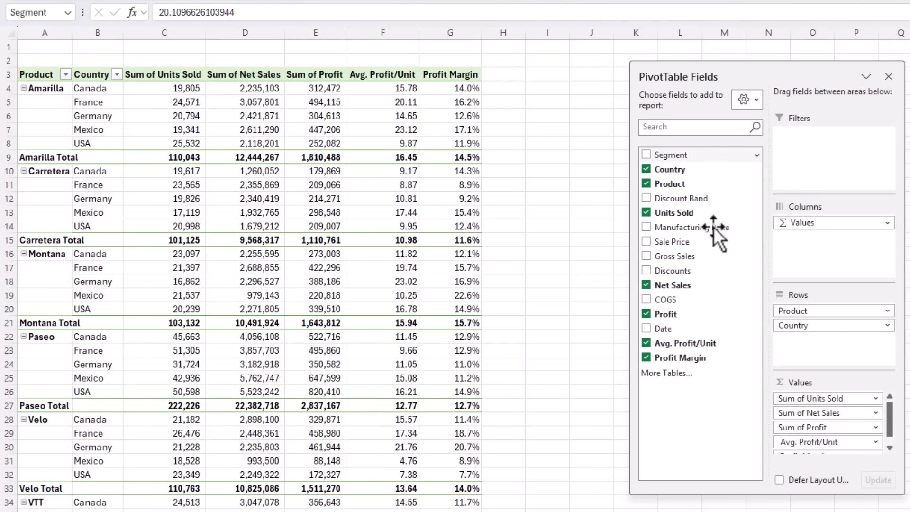
pyautogui.moveTo(608, 230); pyautogui.dragTo(10, 78)
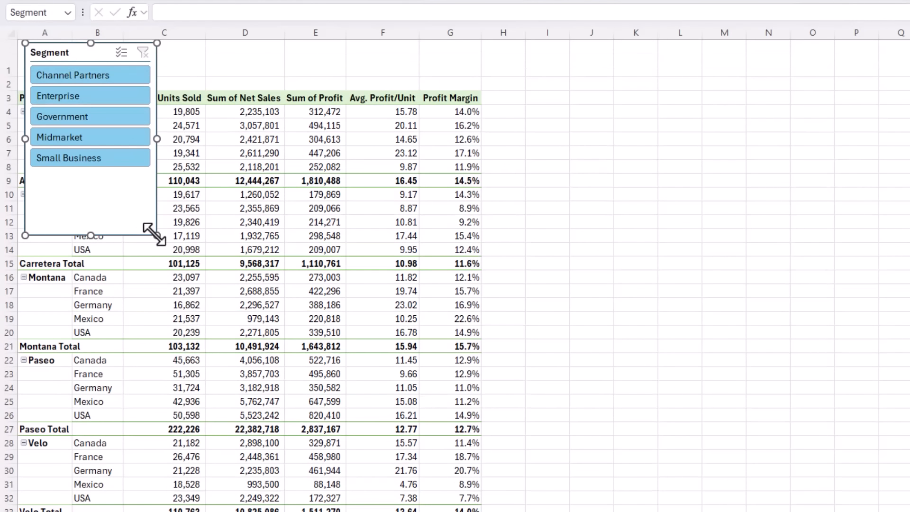
pyautogui.moveTo(156, 235); pyautogui.dragTo(477, 85)
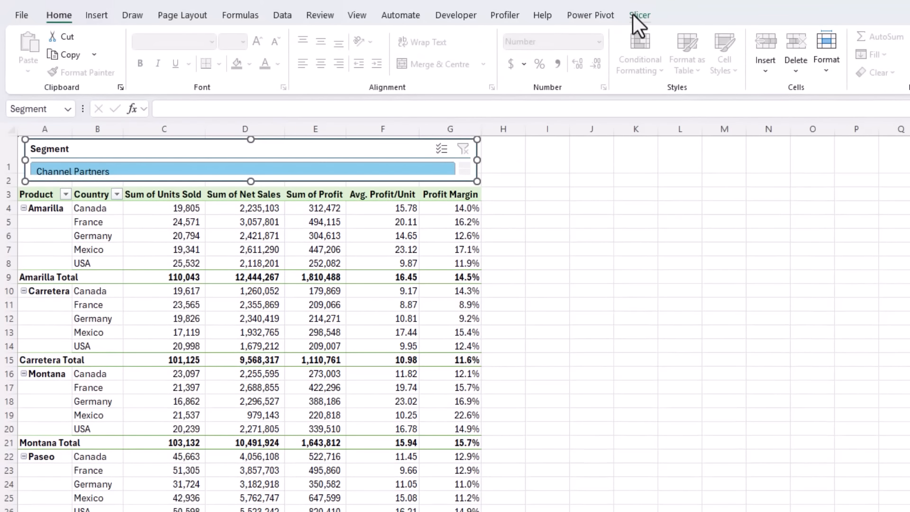
# Step: Arrange the Segment slicer's buttons in 5 columns
pyautogui.click(633, 14)
pyautogui.click(758, 37)
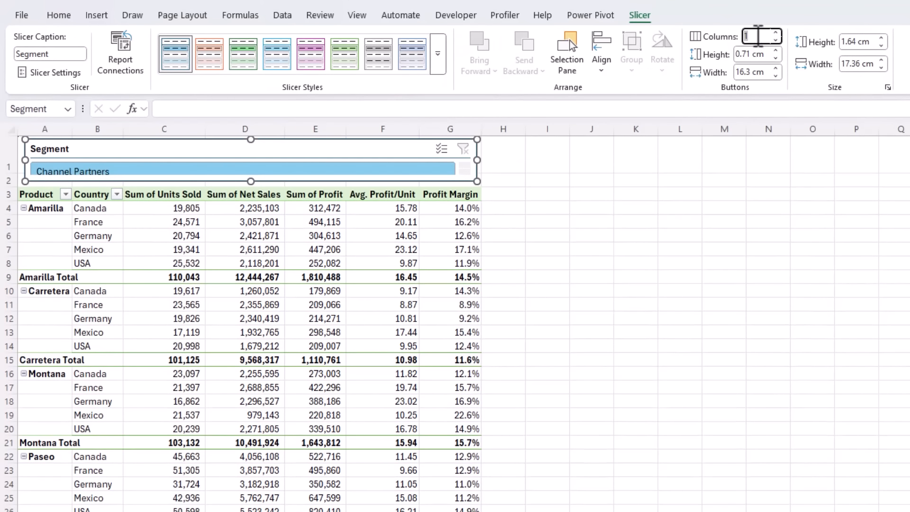
pyautogui.press('Return')
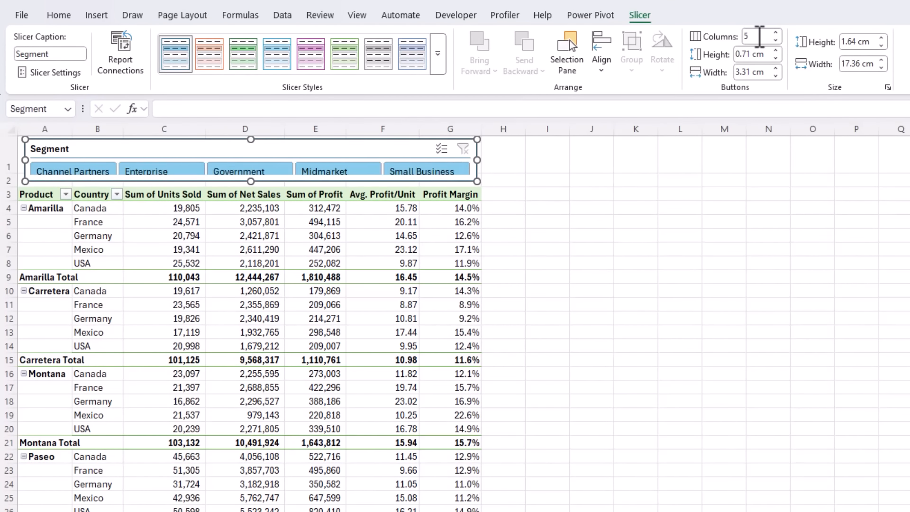
# Step: Apply the light green style to the Segment slicer and increase its height slightly so the full buttons fit
pyautogui.click(344, 53)
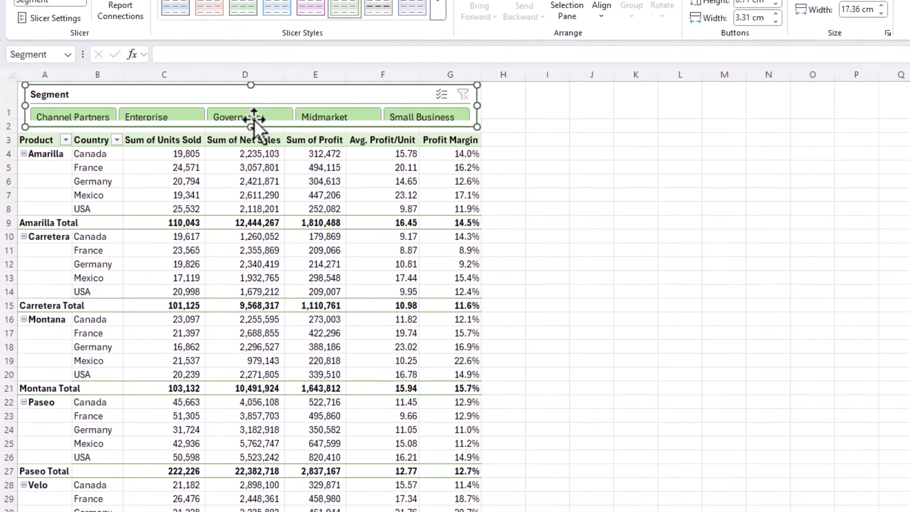
pyautogui.moveTo(249, 84); pyautogui.dragTo(250, 91)
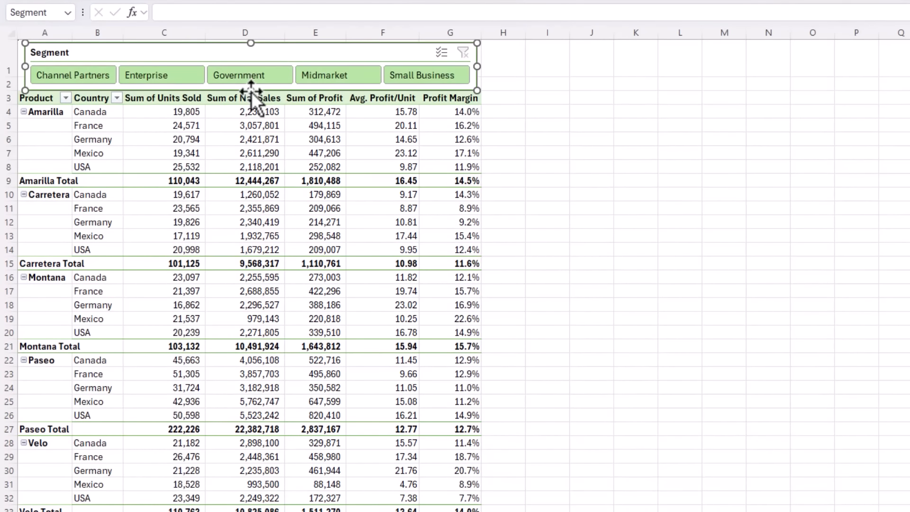
# Step: Increase the height of row 2 slightly so the PivotTable headers clear the Segment slicer
pyautogui.moveTo(10, 91); pyautogui.dragTo(12, 95)
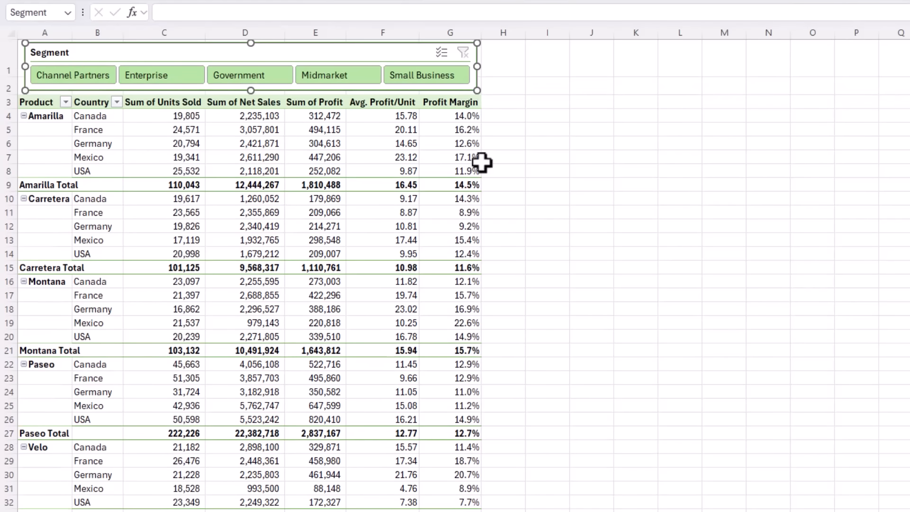
pyautogui.click(587, 177)
# Step: Filter the PivotTable by each segment in turn, from Channel Partners through Small Business
pyautogui.click(104, 75)
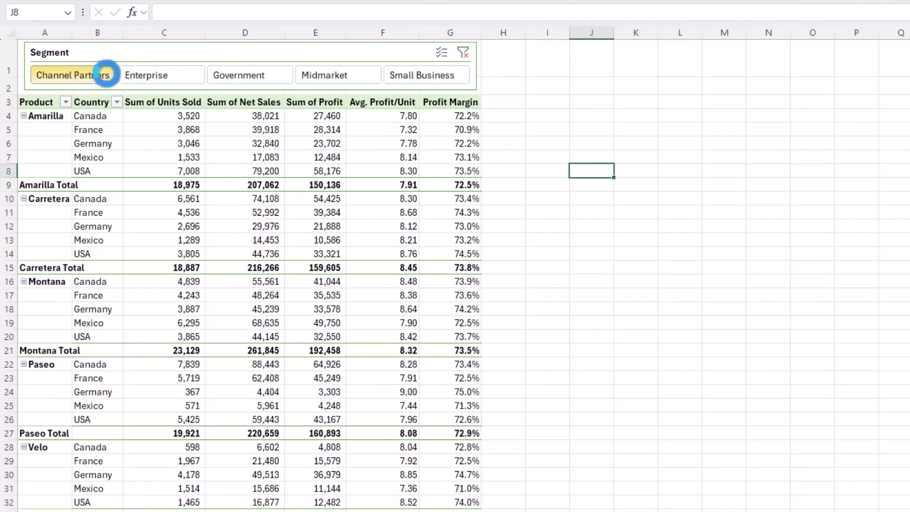
pyautogui.click(169, 74)
pyautogui.click(243, 74)
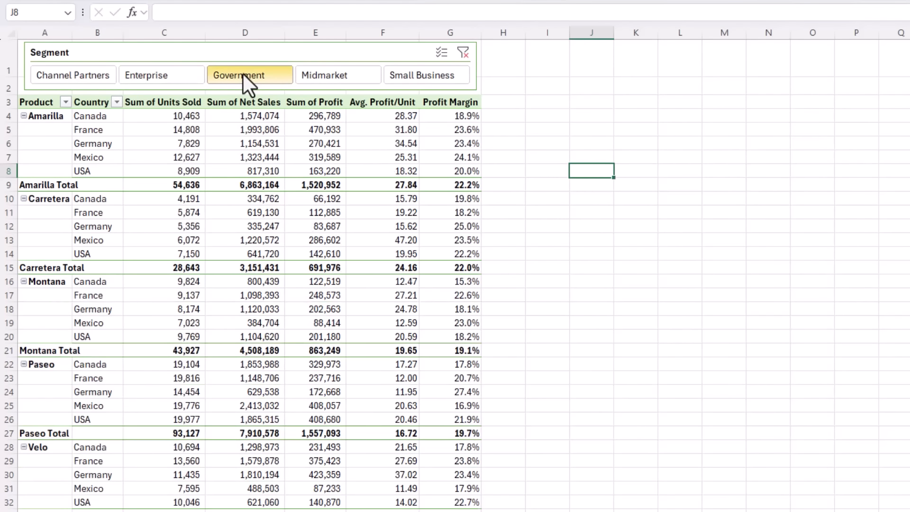
pyautogui.click(332, 75)
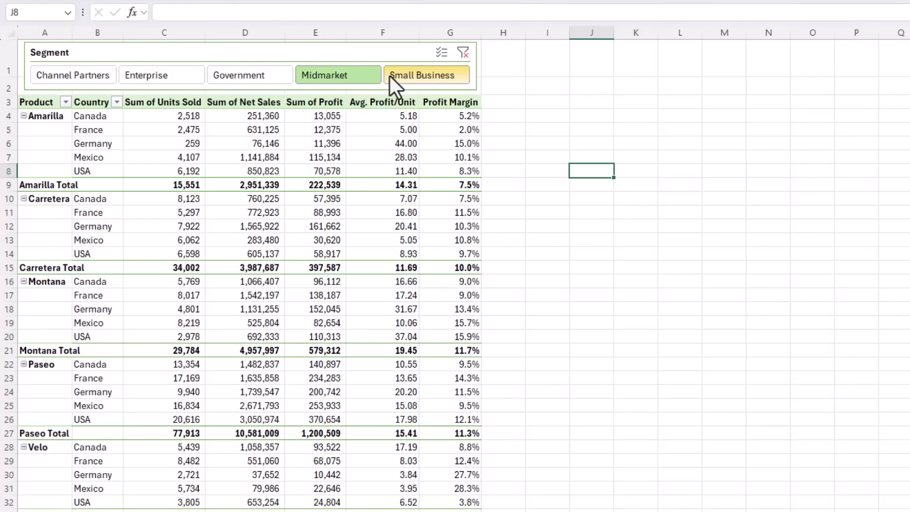
pyautogui.click(408, 75)
# Step: Add Government and Channel Partners to the slicer's current selection, and clear the Segment filter
pyautogui.keyDown('ctrl'); pyautogui.click(239, 74); pyautogui.keyUp('ctrl')
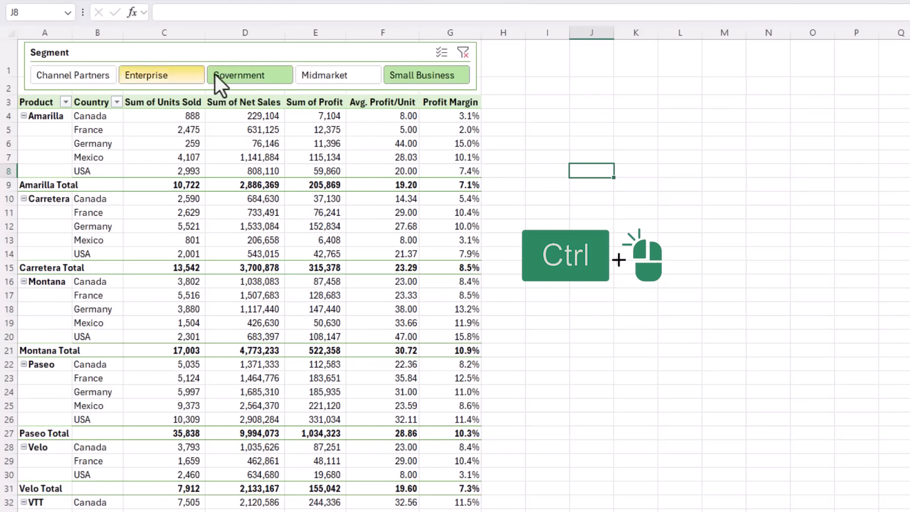
pyautogui.keyDown('ctrl'); pyautogui.click(81, 74); pyautogui.keyUp('ctrl')
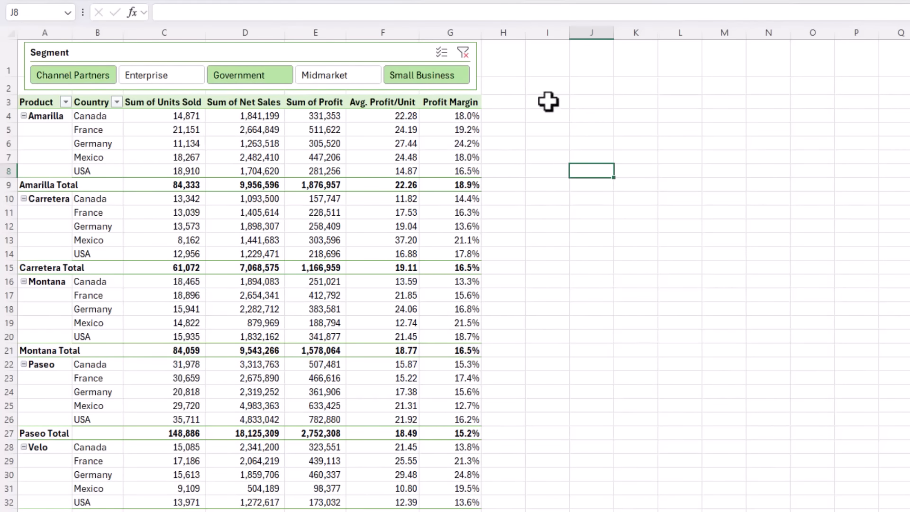
pyautogui.click(462, 55)
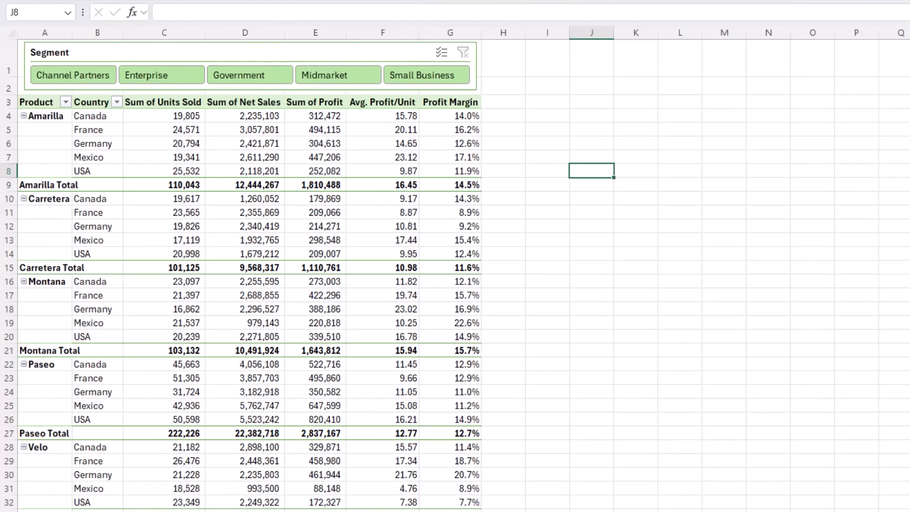
# Step: Apply the Green - White Colour Scale to all cells showing Profit Margin values for Country
pyautogui.click(460, 117)
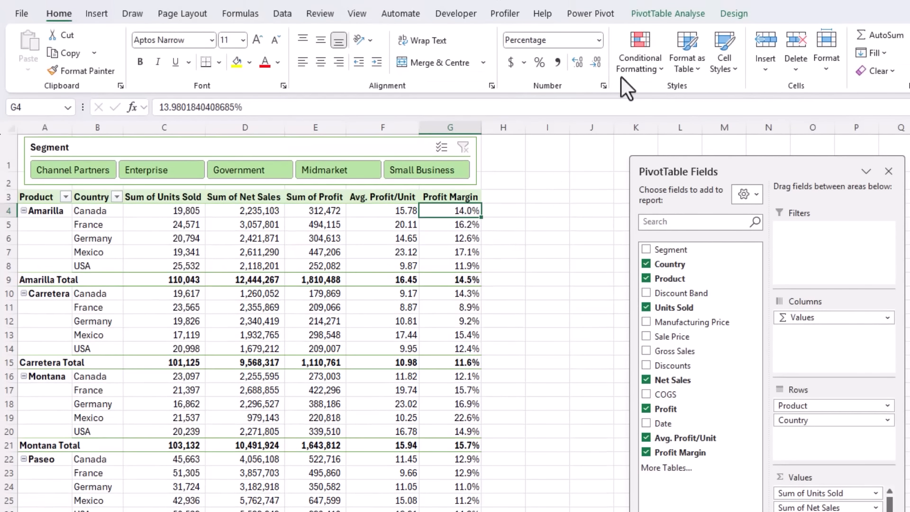
pyautogui.click(621, 76)
pyautogui.moveTo(687, 185)
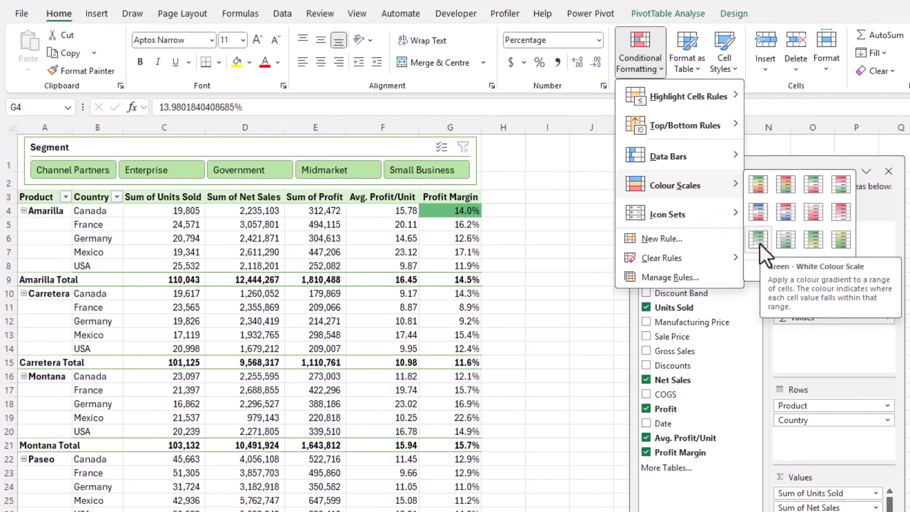
pyautogui.click(759, 242)
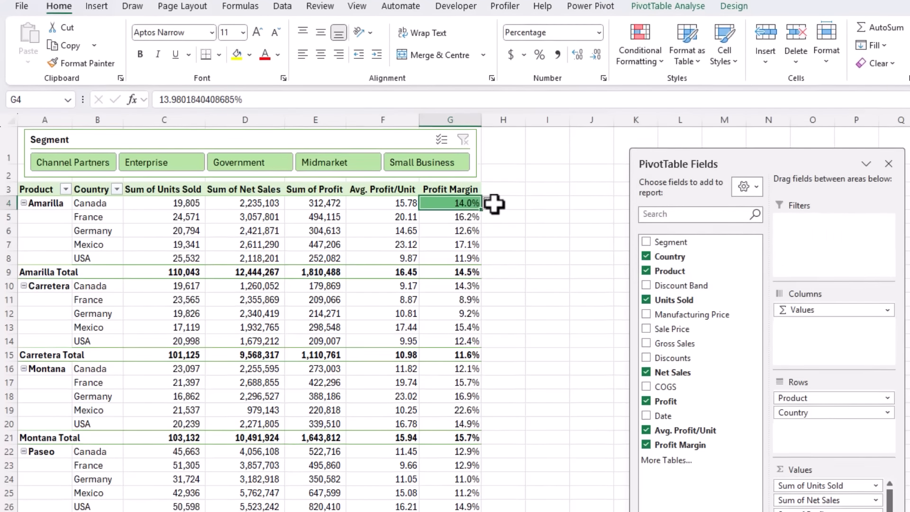
pyautogui.click(494, 204)
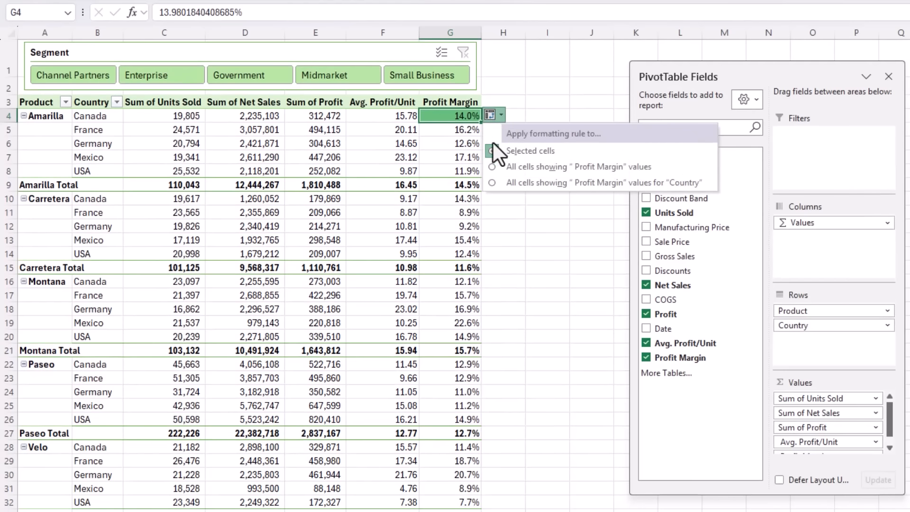
pyautogui.click(490, 184)
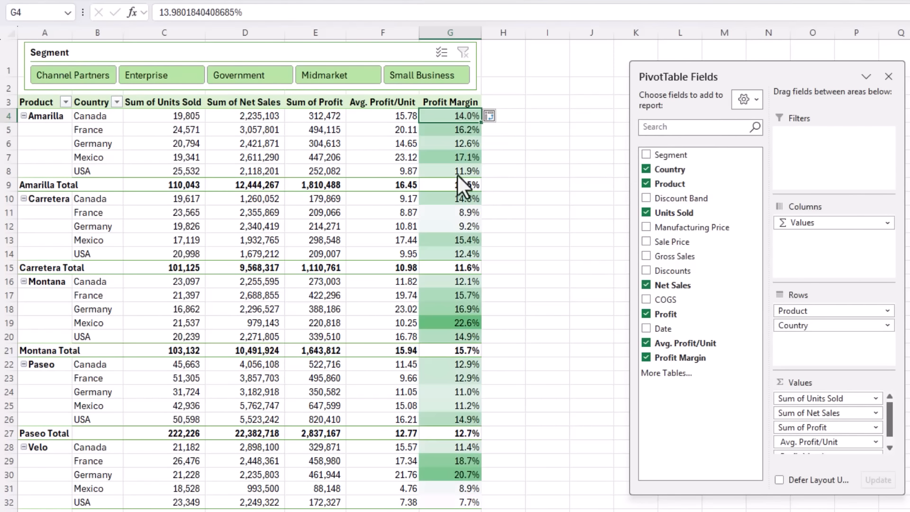
# Step: Apply solid green data bars to all cells showing Sum of Net Sales values for Country
pyautogui.click(261, 121)
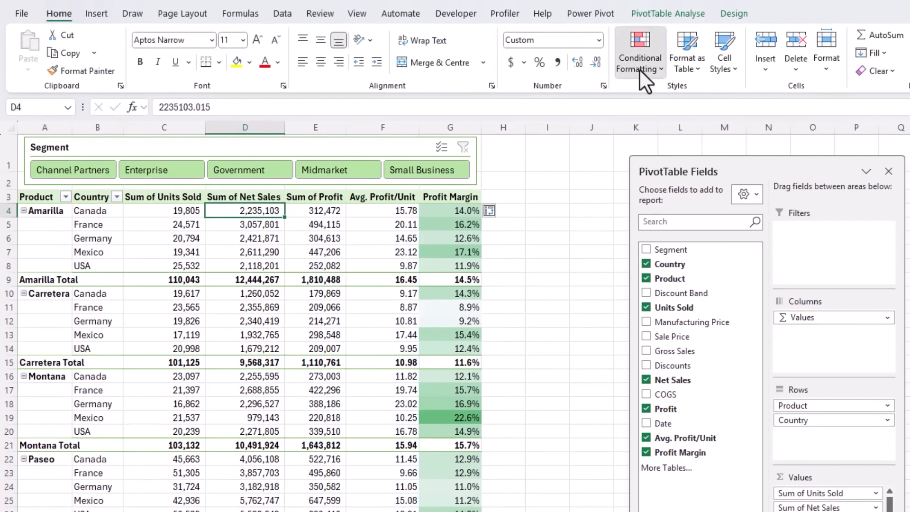
pyautogui.click(639, 69)
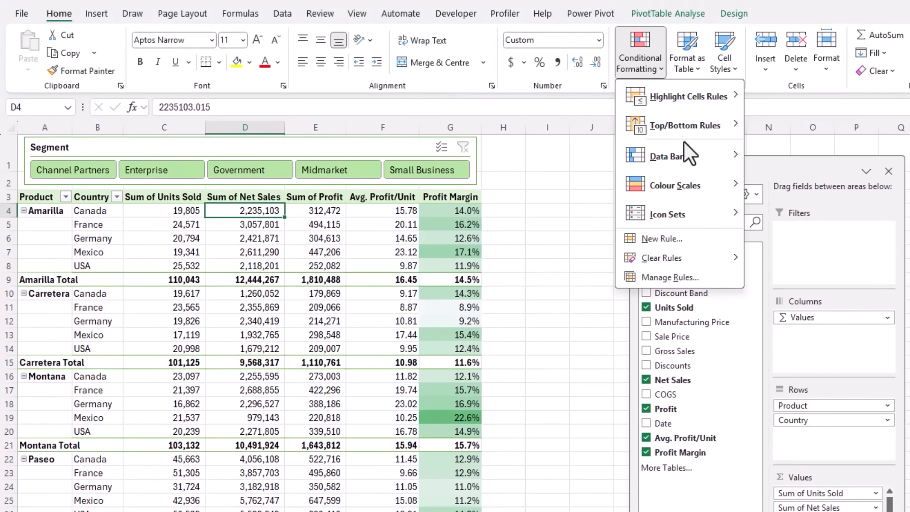
pyautogui.moveTo(693, 155)
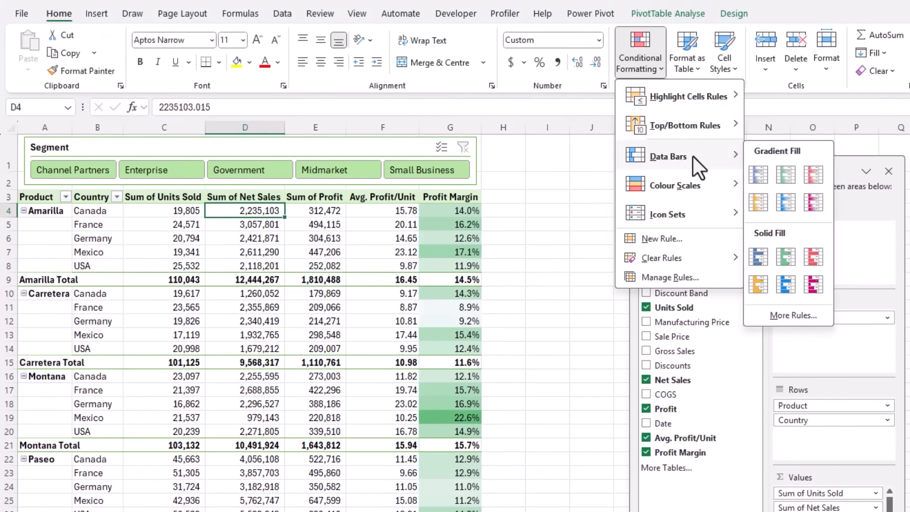
pyautogui.click(786, 256)
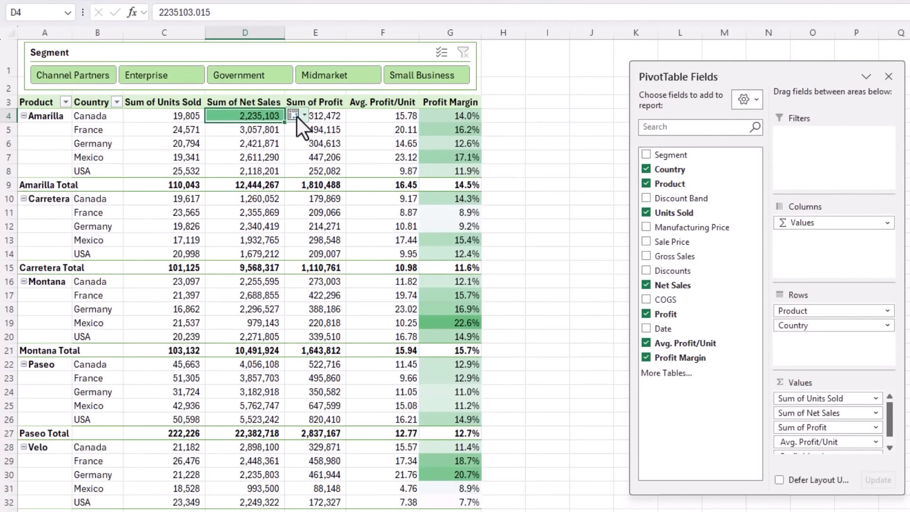
pyautogui.click(296, 116)
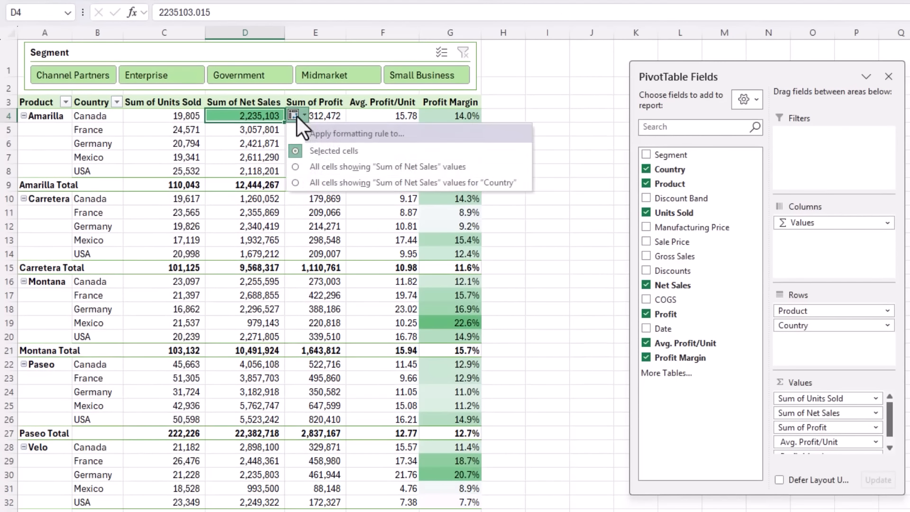
pyautogui.click(294, 183)
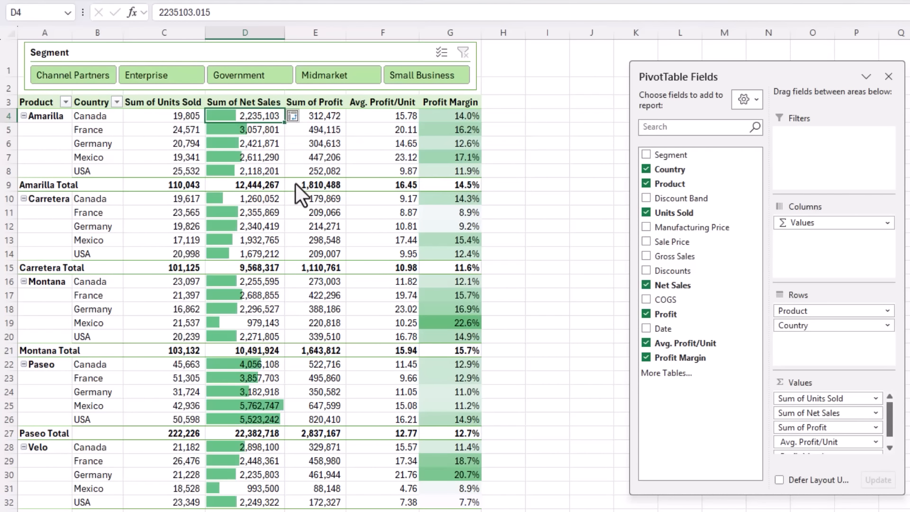
# Step: Sort the countries within each product by Sum of Net Sales from largest to smallest
pyautogui.rightClick(251, 115)
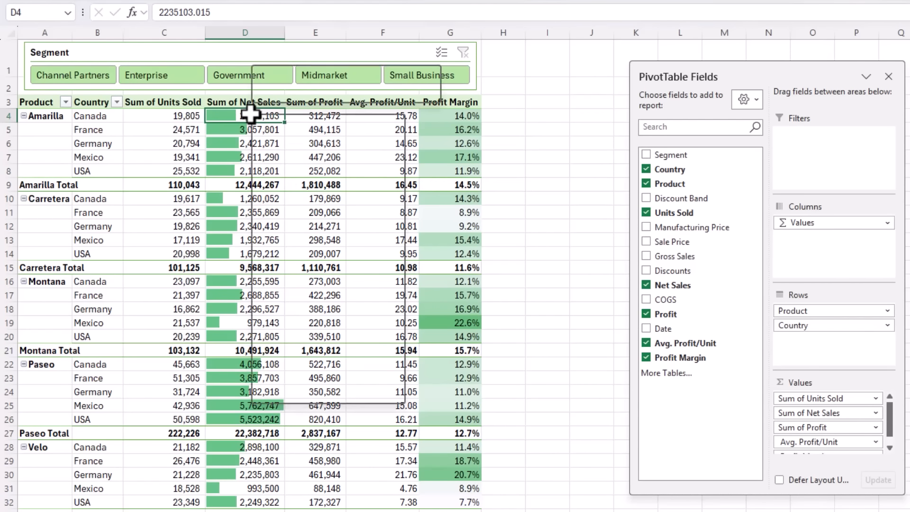
pyautogui.moveTo(341, 250)
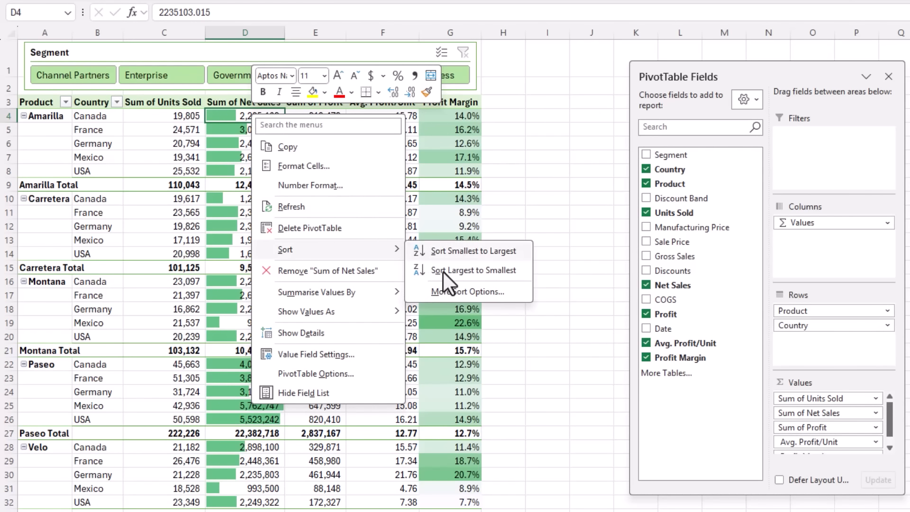
pyautogui.click(443, 270)
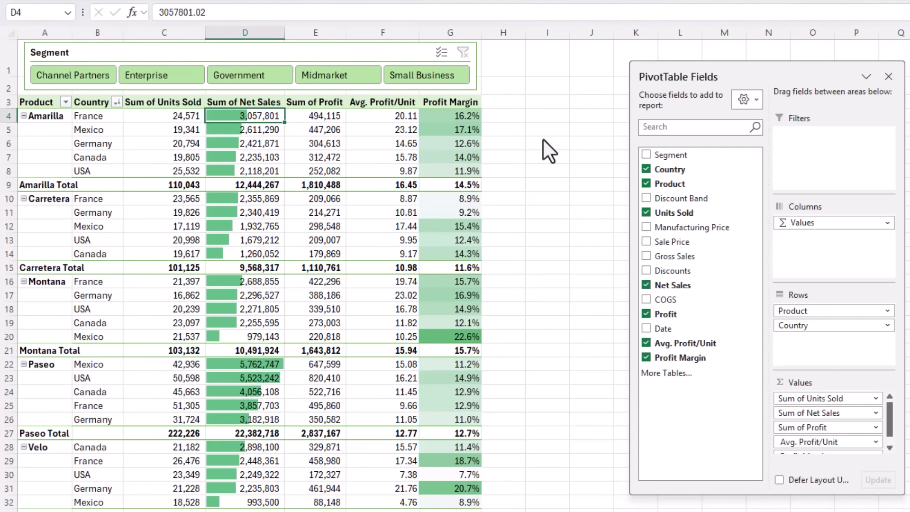
# Step: Try the Channel Partners and Enterprise segments in the slicer, and leave the PivotTable filtered to Government and Midmarket
pyautogui.click(106, 80)
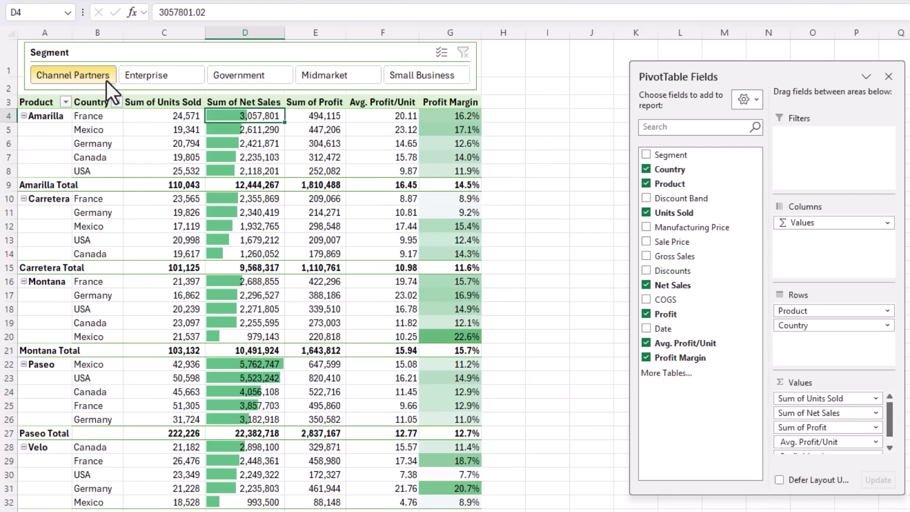
pyautogui.click(146, 76)
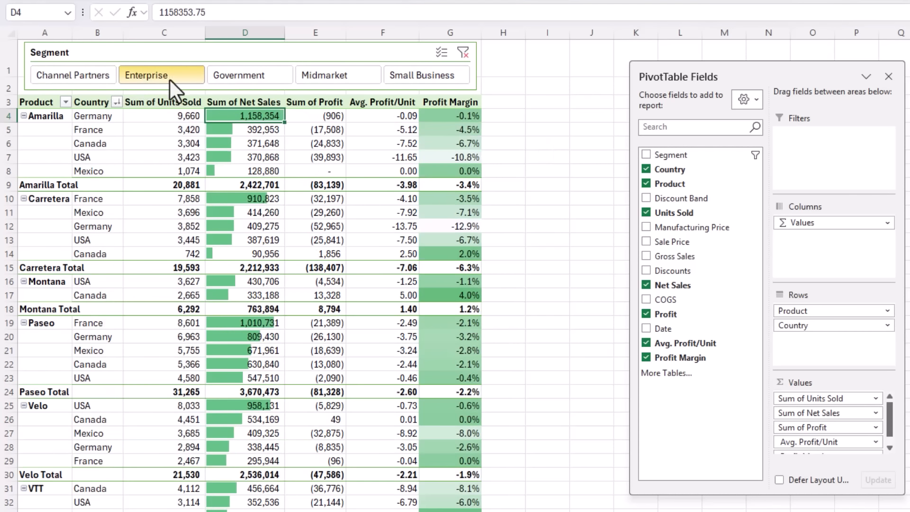
pyautogui.click(243, 78)
pyautogui.keyDown('ctrl'); pyautogui.click(322, 75); pyautogui.keyUp('ctrl')
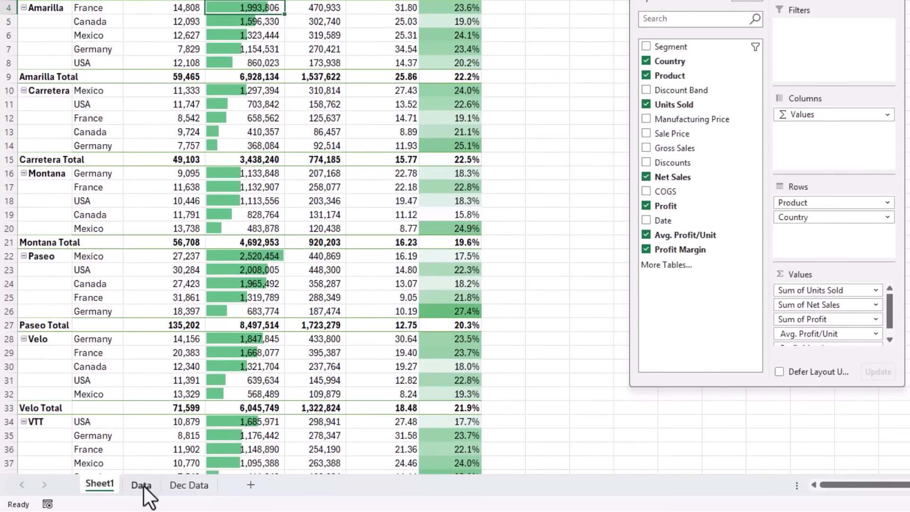
# Step: Examine the last record of the source table on the Data sheet, through to its Date column
pyautogui.click(143, 485)
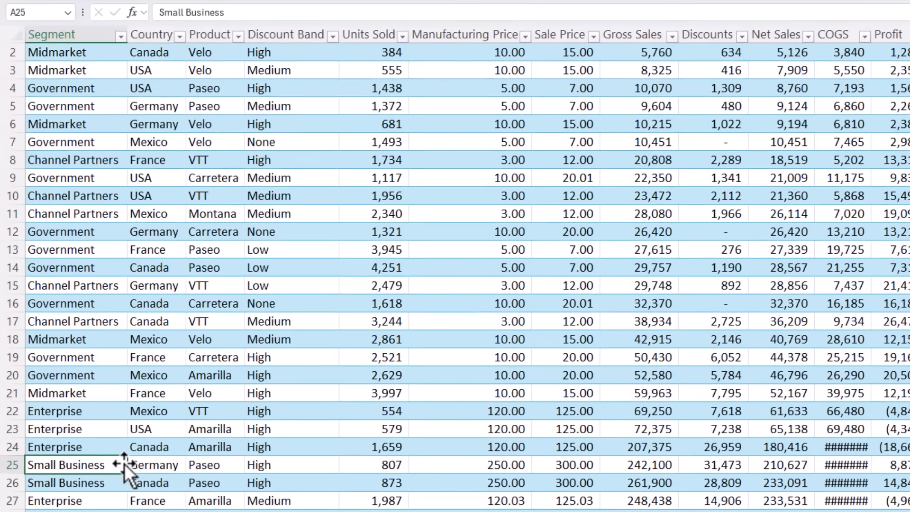
pyautogui.hotkey('ctrl', 'Down')
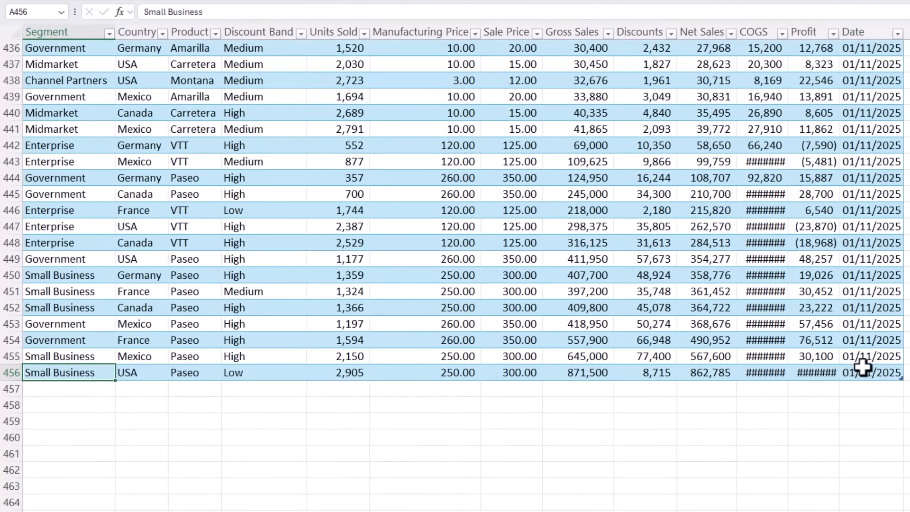
pyautogui.hotkey('ctrl', 'Right')
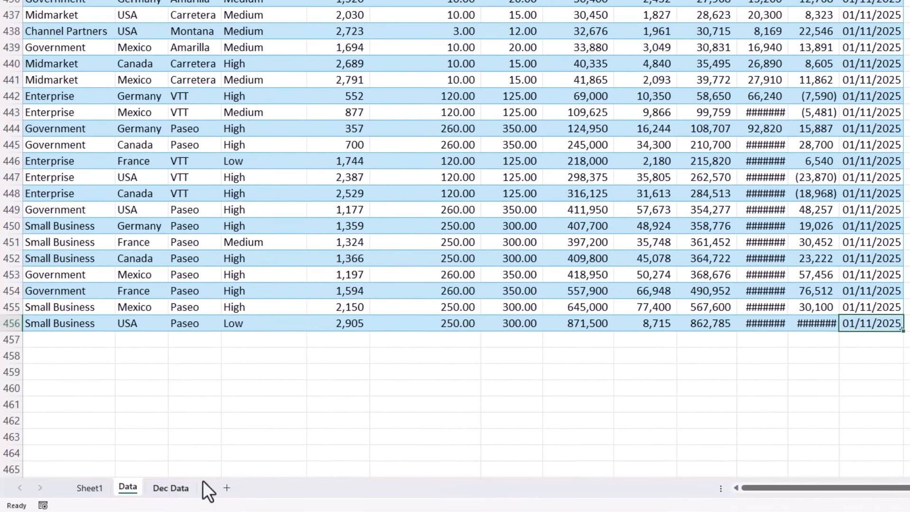
# Step: Copy all records below the header row of the Dec Data sheet and append them to the Data sheet's table from cell A457
pyautogui.click(177, 488)
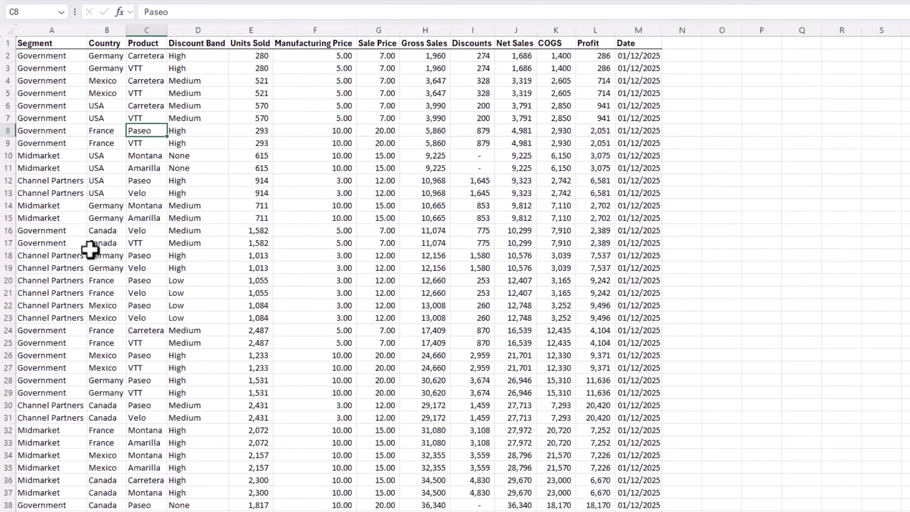
pyautogui.hotkey('ctrl', 'Home')
pyautogui.press('Down')
pyautogui.hotkey('ctrl', 'shift', 'End')
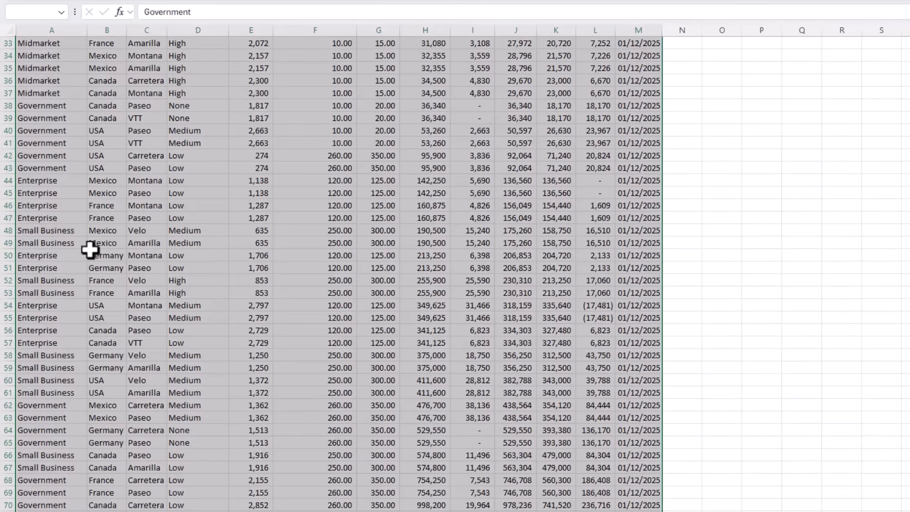
pyautogui.hotkey('ctrl', 'c')
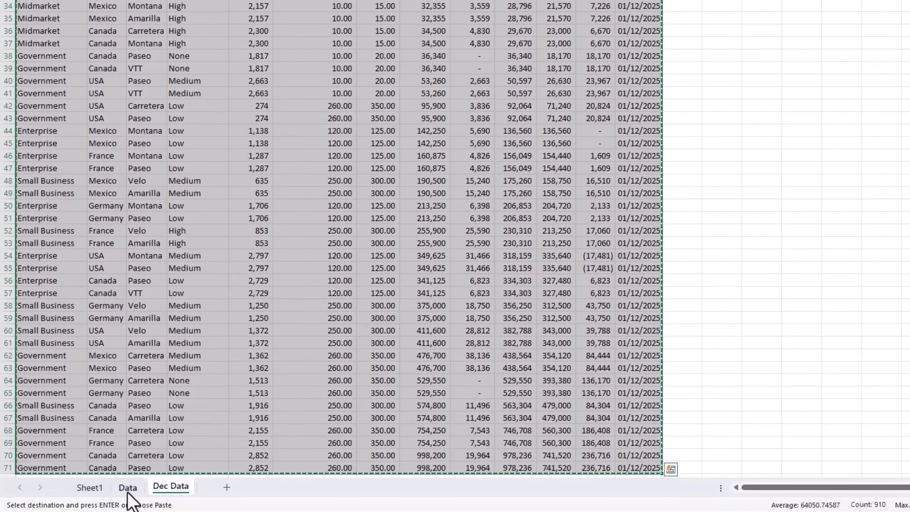
pyautogui.click(128, 490)
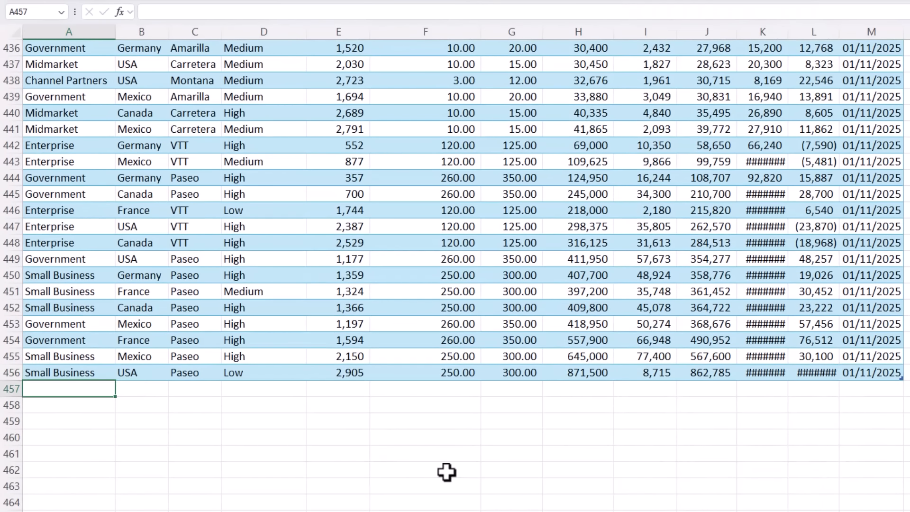
pyautogui.hotkey('ctrl', 'v')
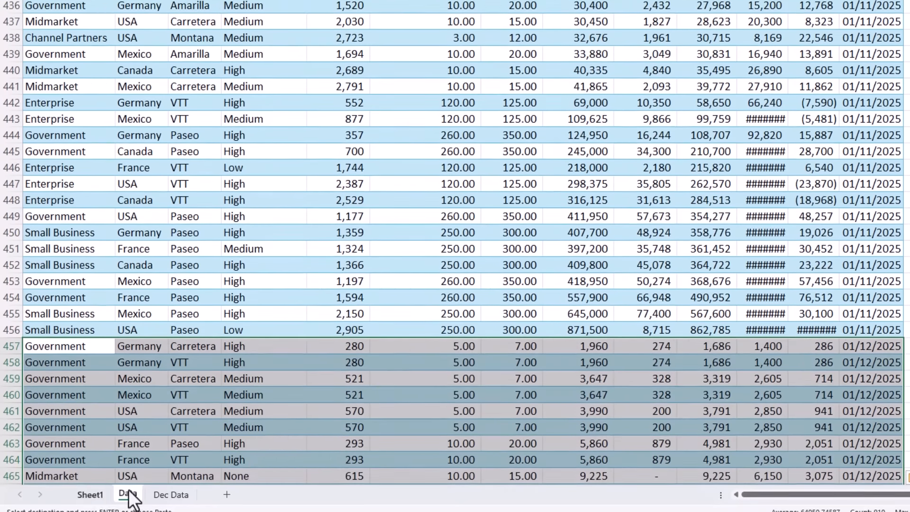
# Step: Refresh the PivotTable on Sheet1 with the appended records and turn on Auto Refresh
pyautogui.click(89, 489)
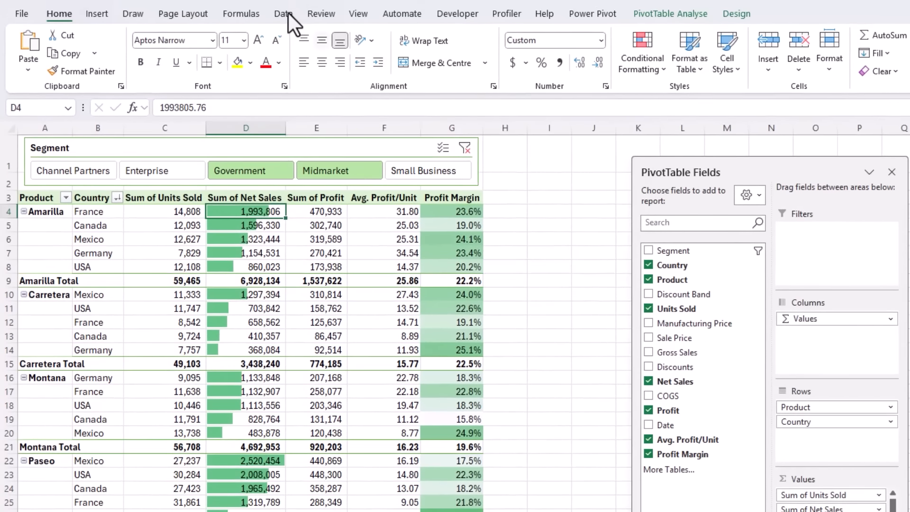
pyautogui.click(288, 12)
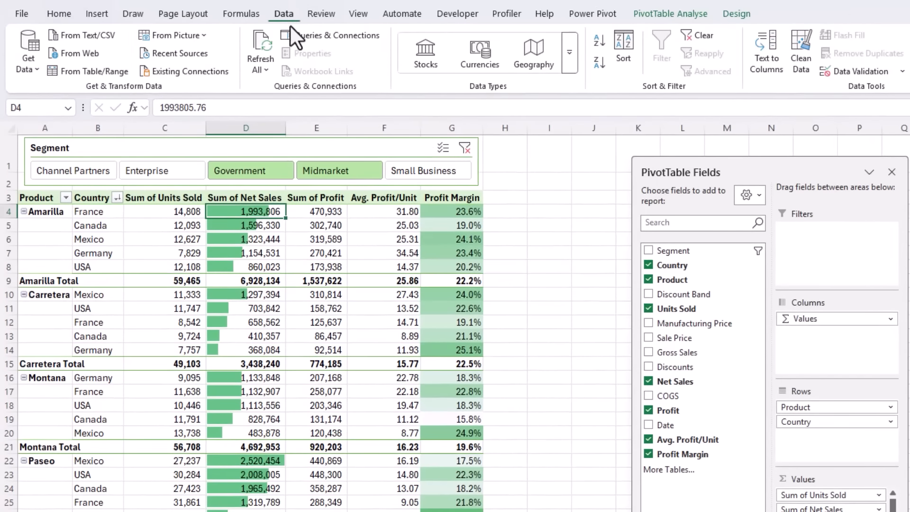
pyautogui.click(261, 47)
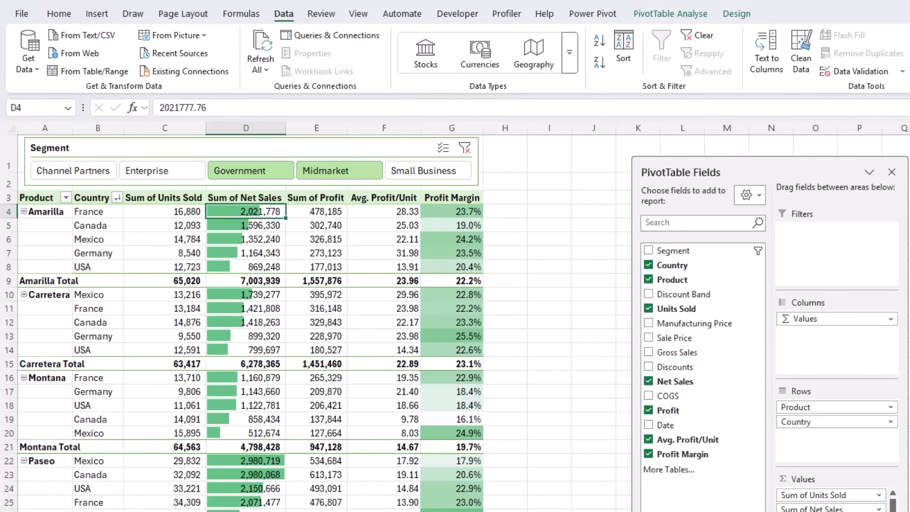
pyautogui.click(656, 10)
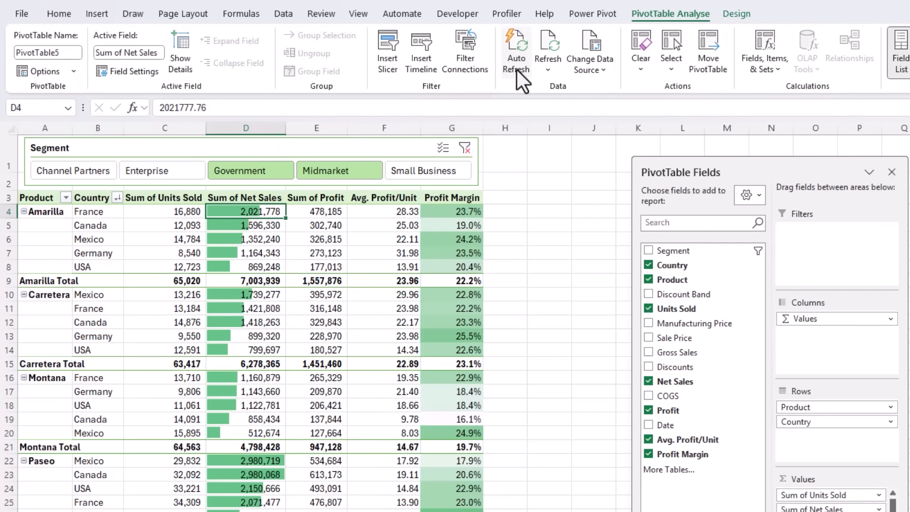
pyautogui.click(517, 66)
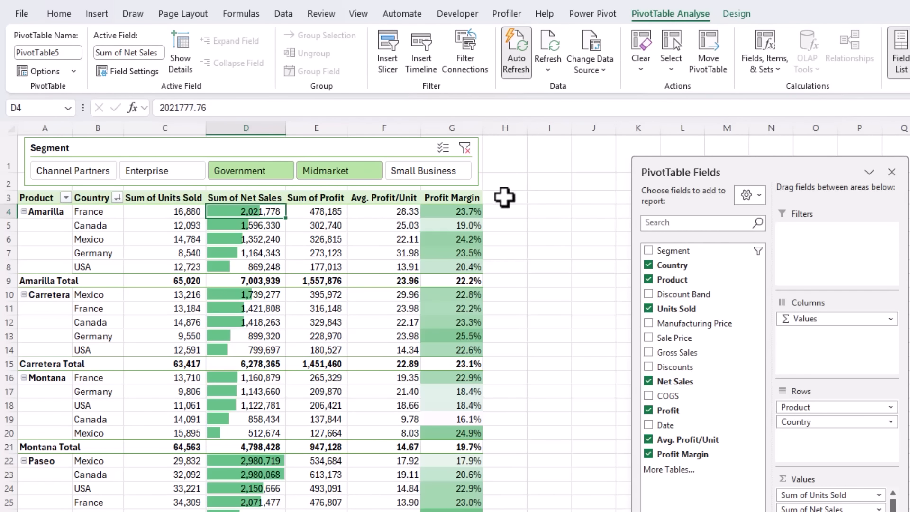